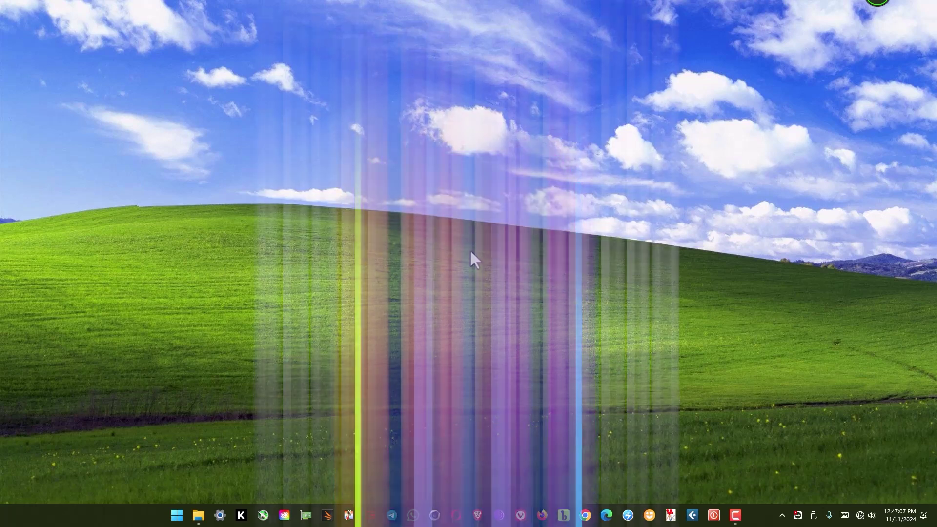
- Turn off Windows Security real-time protection, then close the Security and Settings windows
left_click(221, 521)
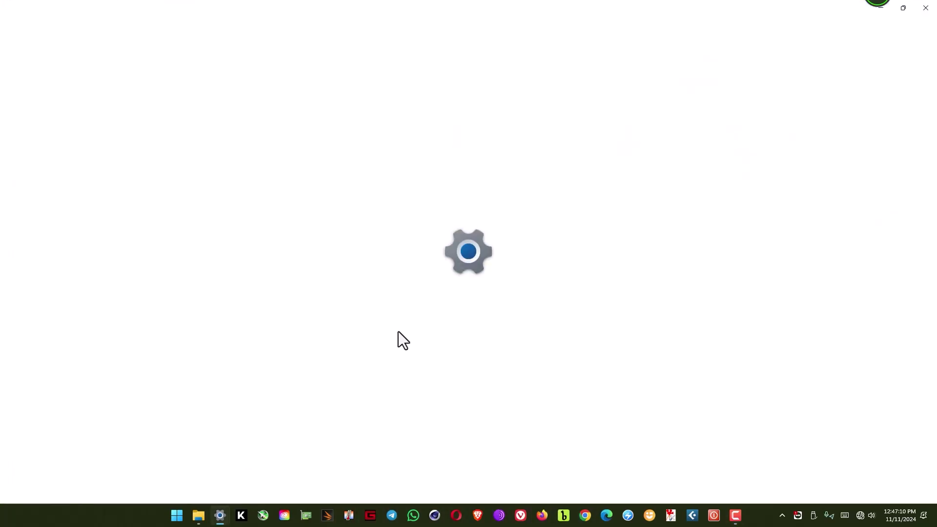
left_click(97, 300)
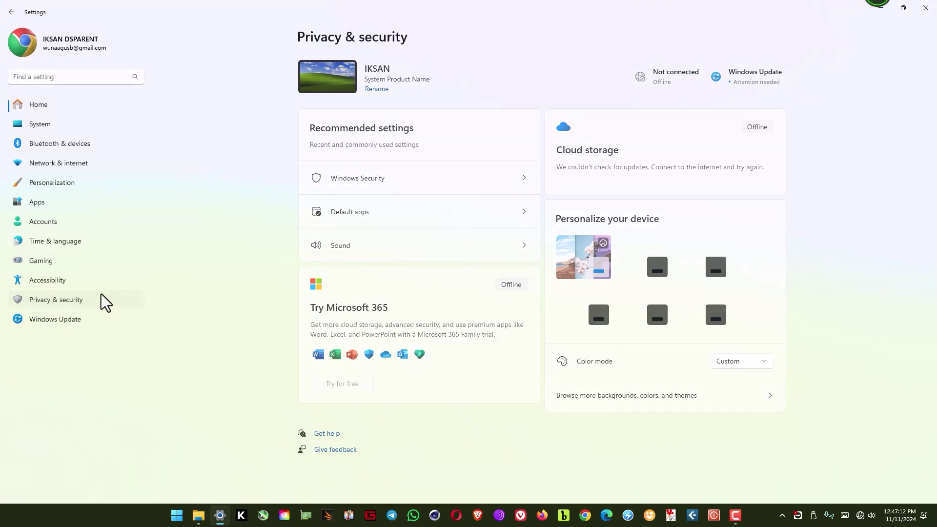
left_click(378, 86)
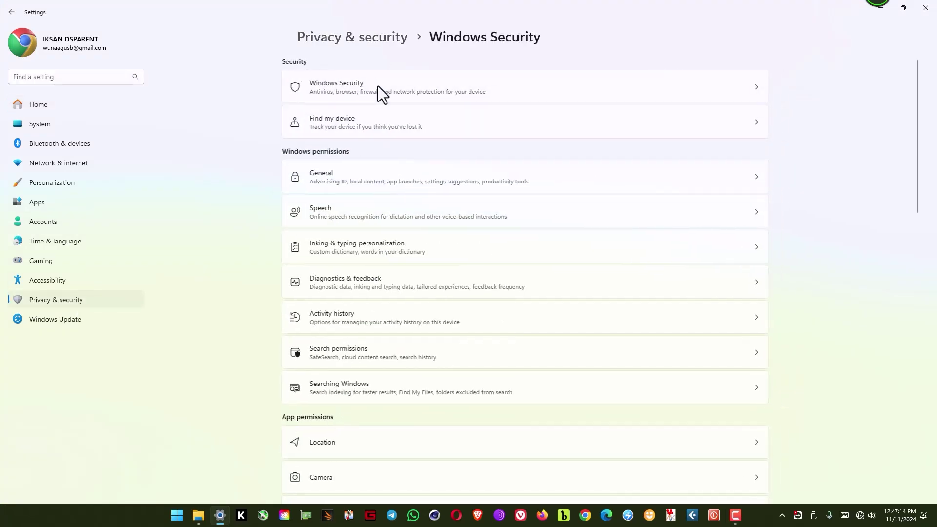
left_click(351, 145)
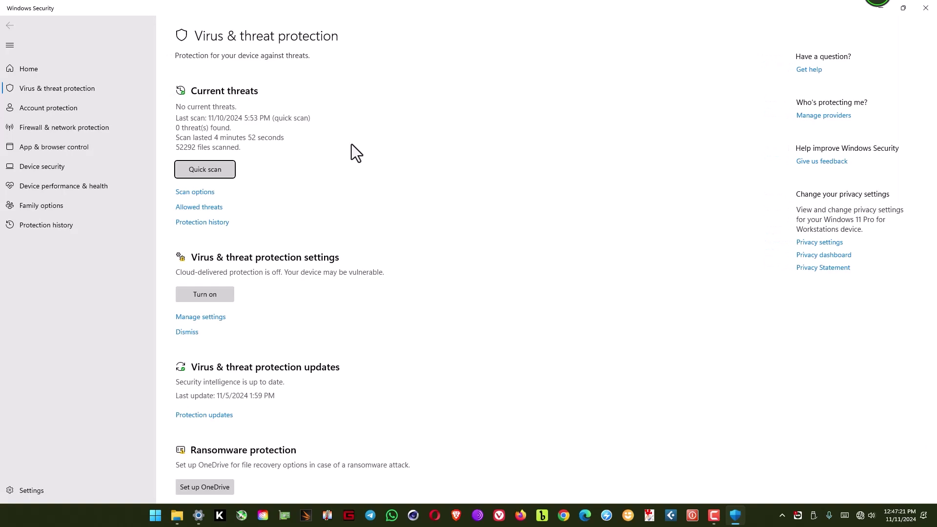
left_click(203, 317)
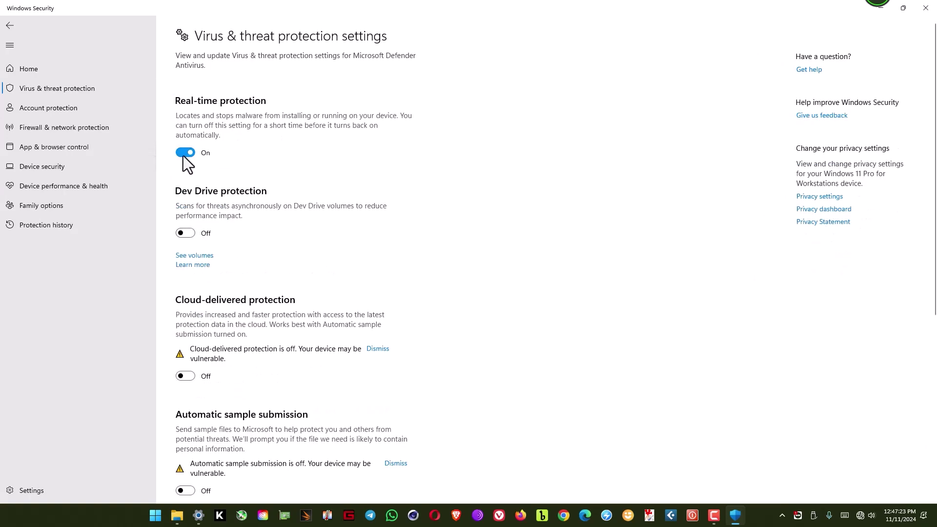
left_click(183, 156)
left_click(923, 3)
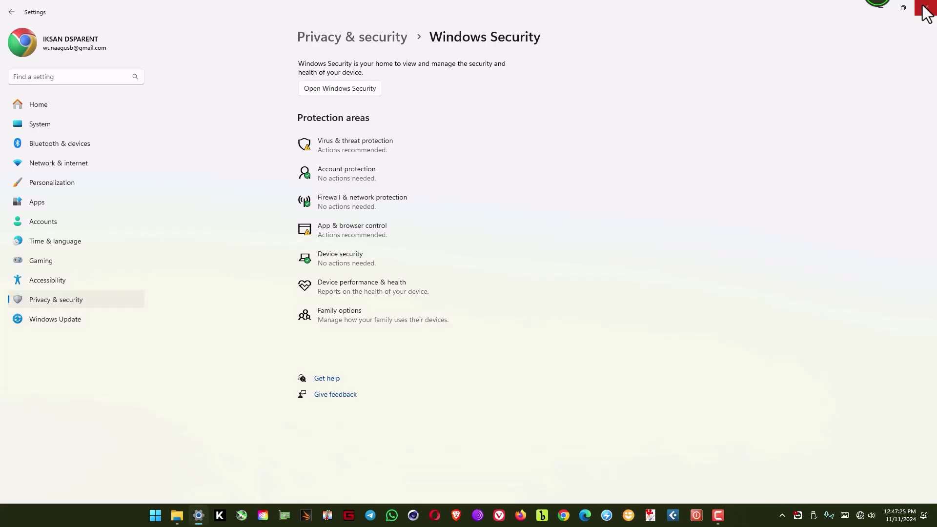
left_click(924, 6)
- Extract Adobe Premiere Pro 2025.rar in Comp 1 into its own Adobe Premiere Pro 2025 folder
left_click(199, 517)
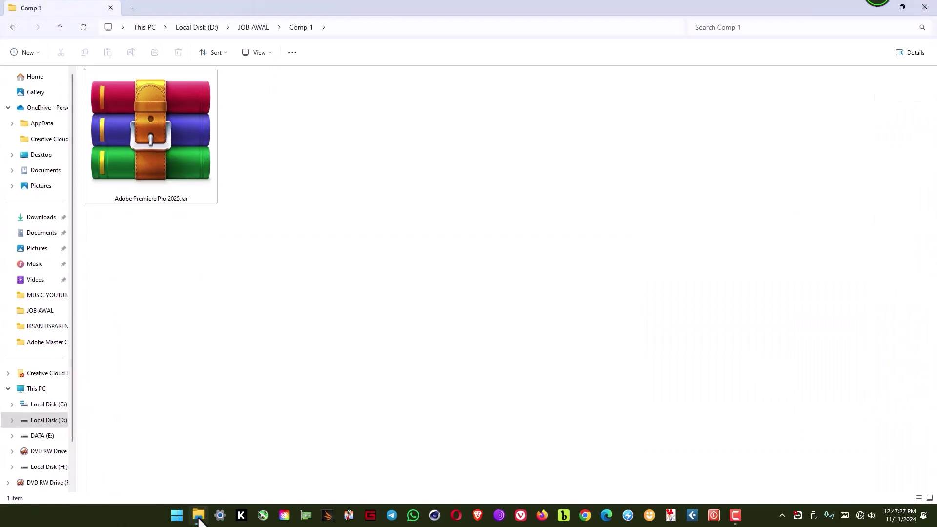
right_click(160, 160)
mouse_move(197, 180)
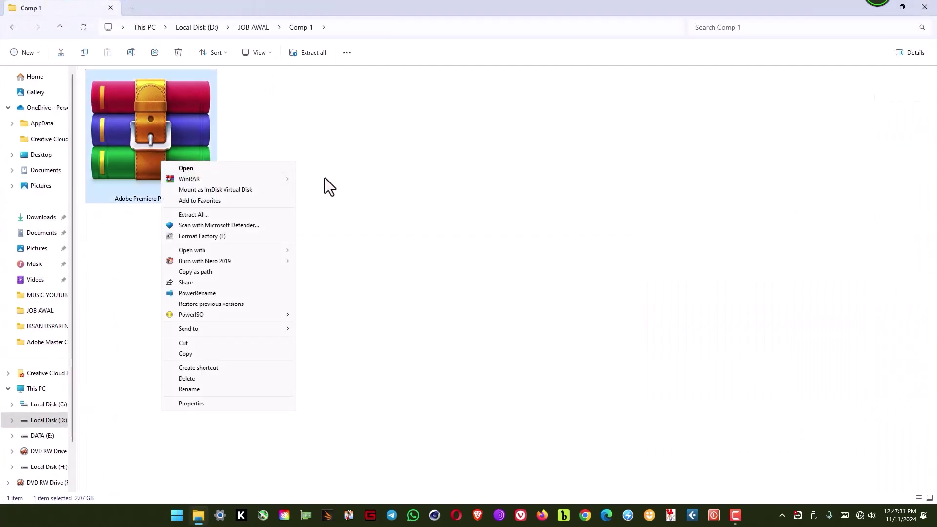
left_click(388, 201)
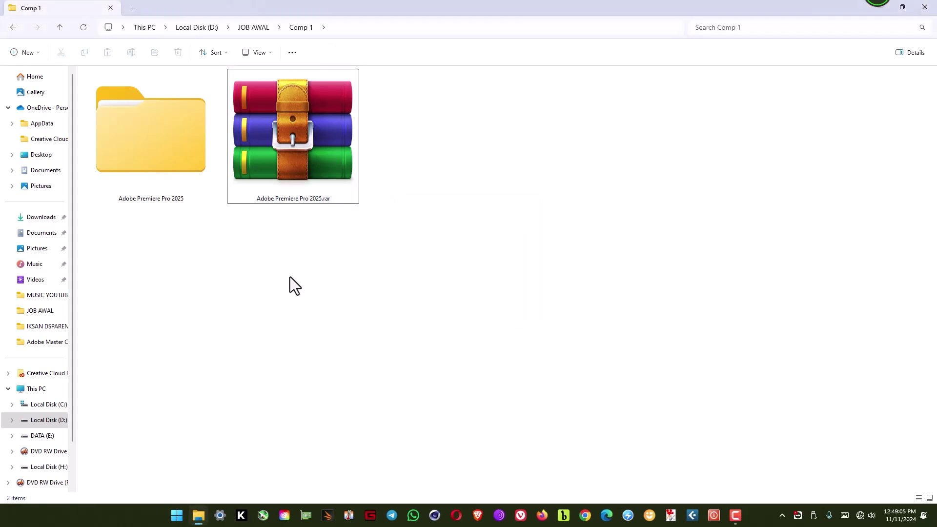
- Go into the nested Adobe Premiere Pro 2025 folder and open BACA PETUNJUK INSTALL.txt
double_click(165, 157)
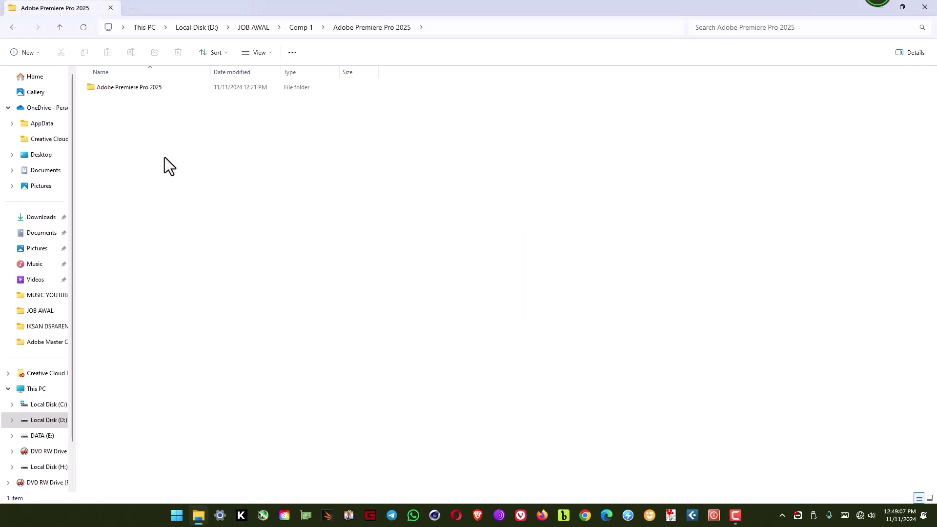
double_click(145, 89)
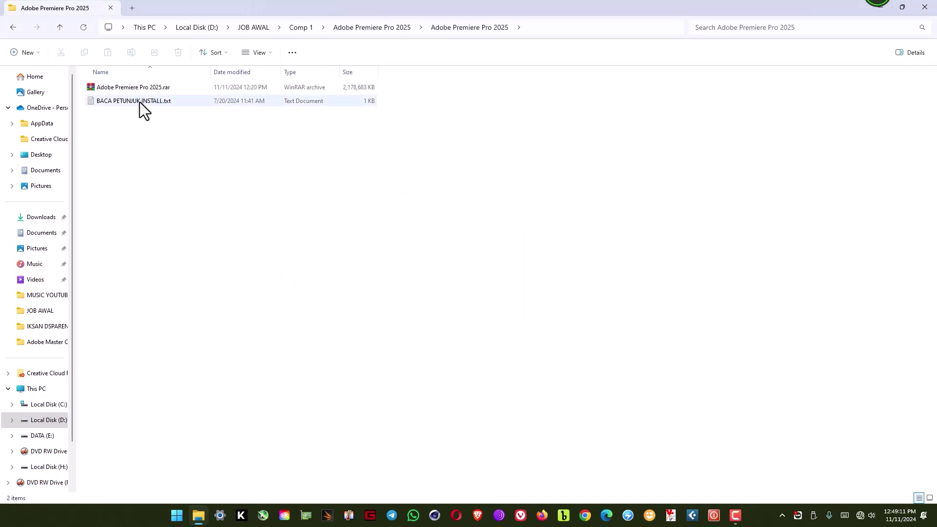
left_click(140, 101)
double_click(140, 102)
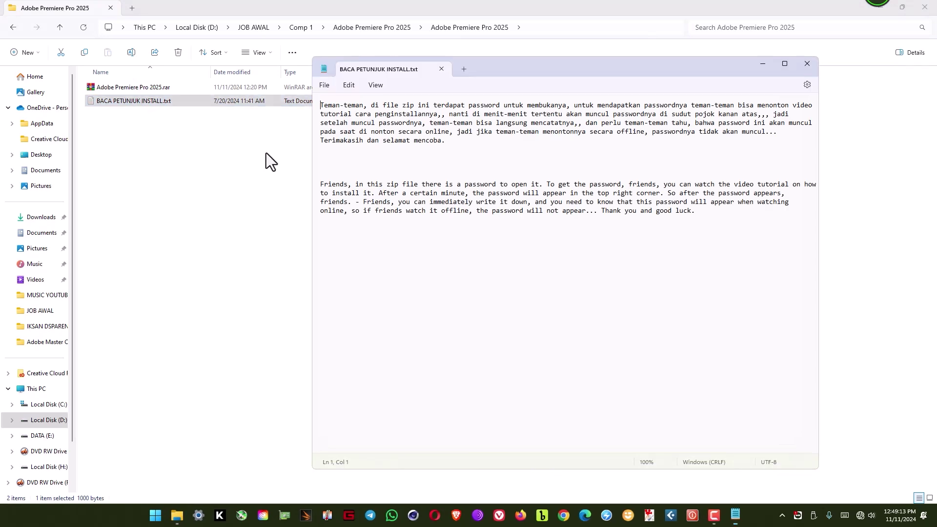
- Read the install instructions, close Notepad, and select the inner Adobe Premiere Pro 2025.rar
mouse_move(493, 155)
left_mouse_down()
mouse_move(378, 131)
mouse_move(318, 104)
left_mouse_up()
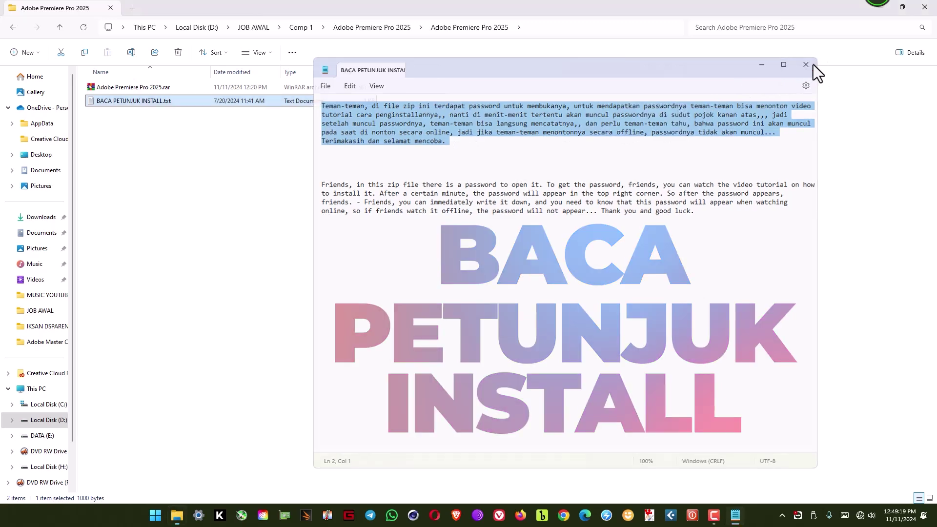
left_click(810, 64)
left_click(362, 226)
left_click(155, 86)
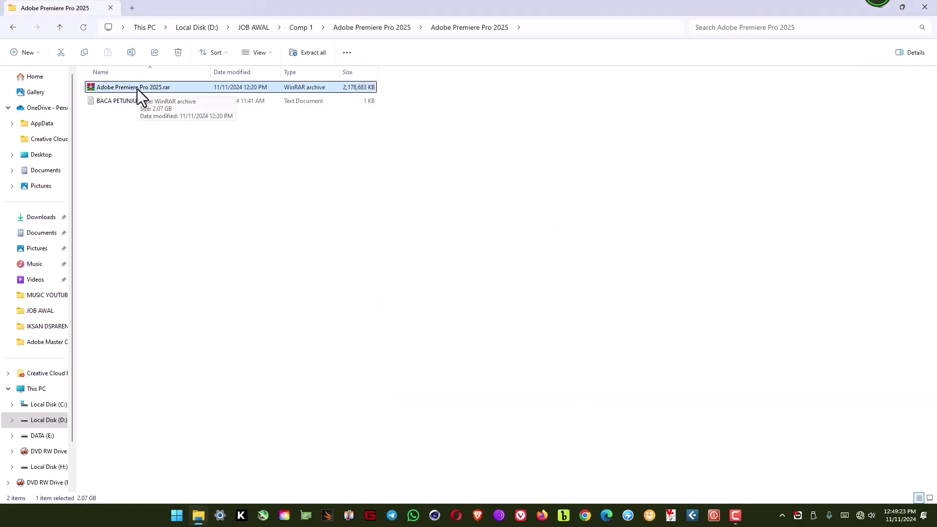
- Extract the inner Adobe Premiere Pro 2025.rar to a matching folder, entering the archive password
right_click(137, 89)
mouse_move(169, 106)
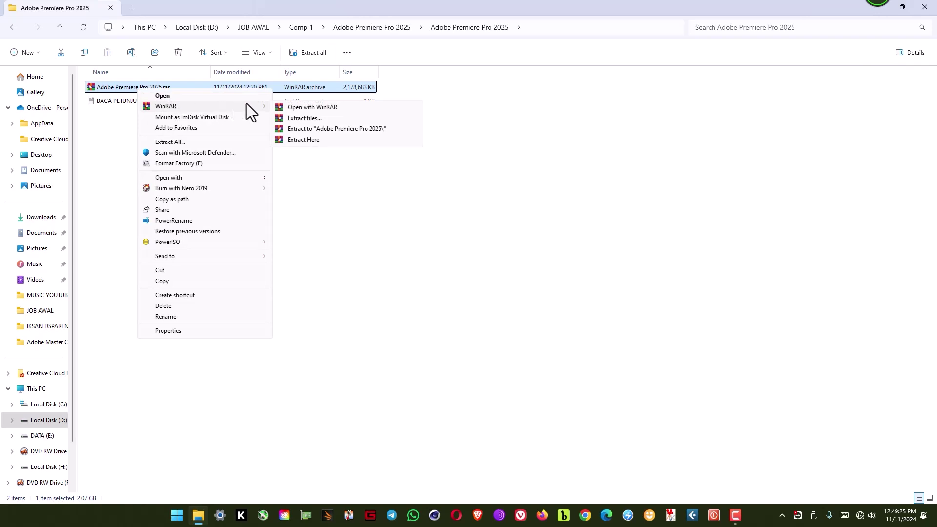
left_click(367, 132)
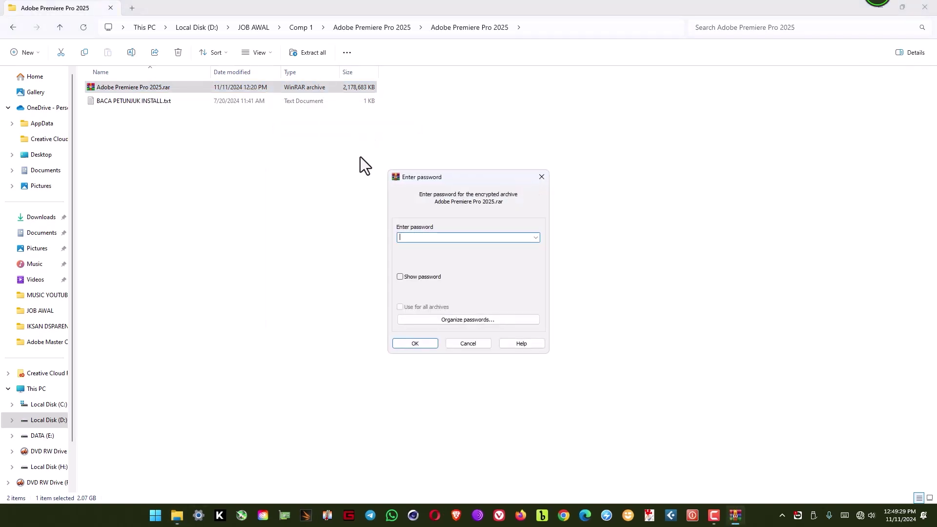
key("Caps_Lock")
left_click(412, 344)
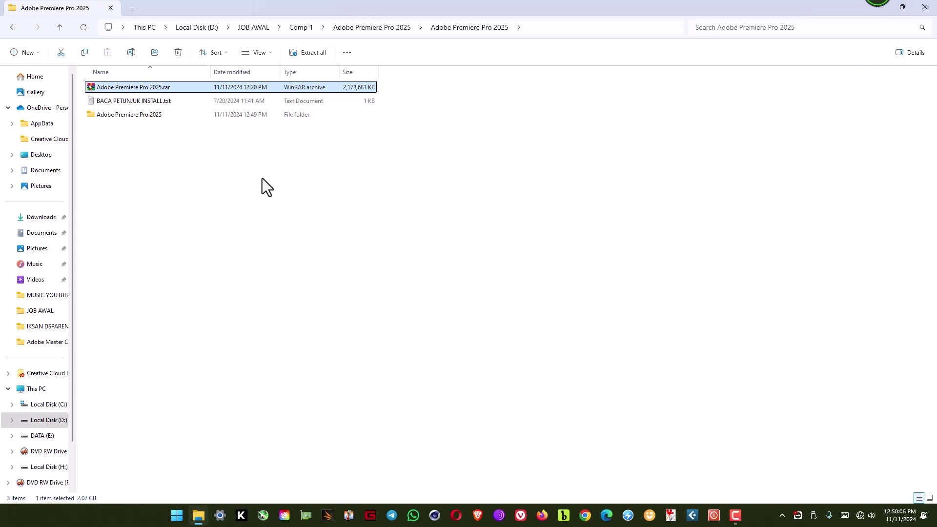
left_click(241, 175)
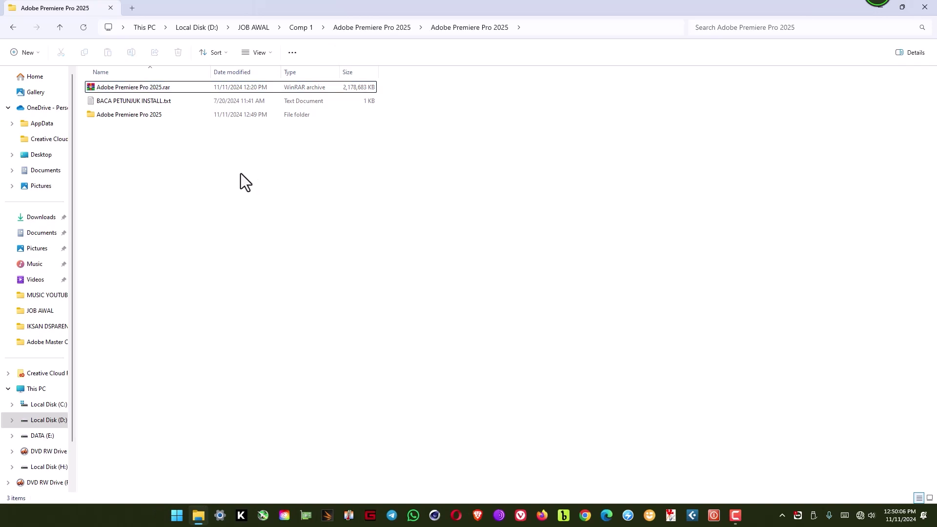
- Browse into the newly extracted folders and open Adobe Premiere Pro 2025.iso with WinRAR
double_click(126, 117)
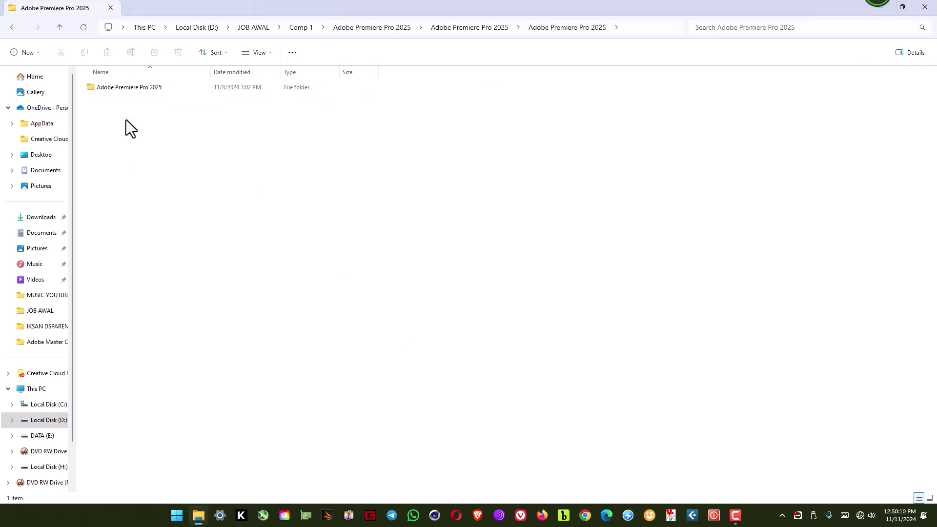
double_click(139, 89)
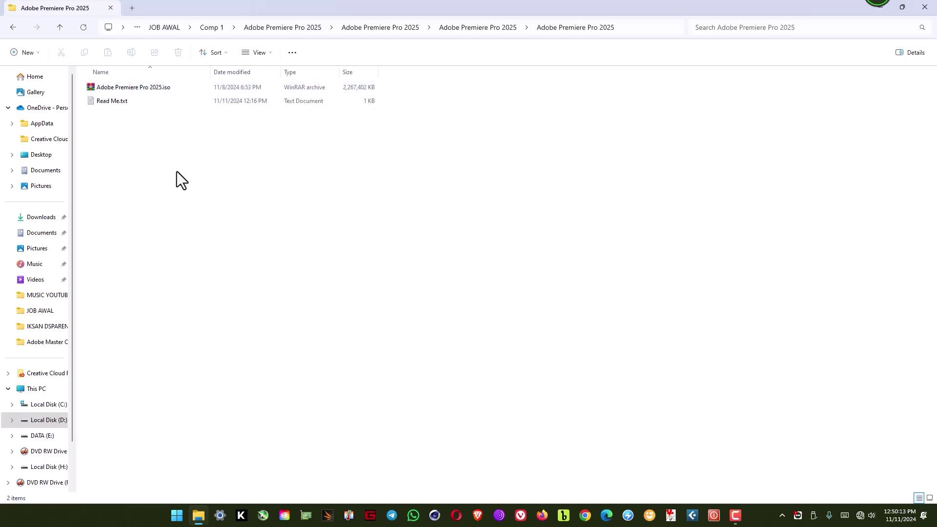
left_click(147, 87)
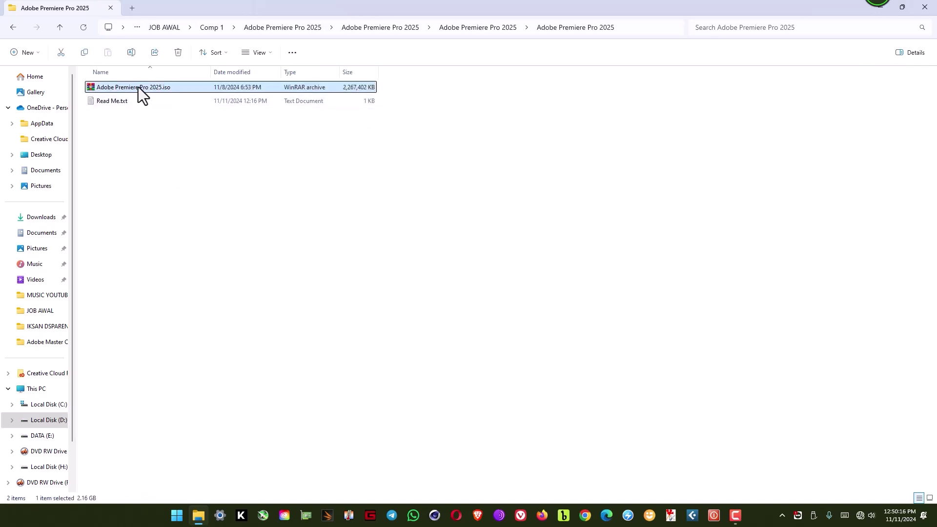
right_click(139, 87)
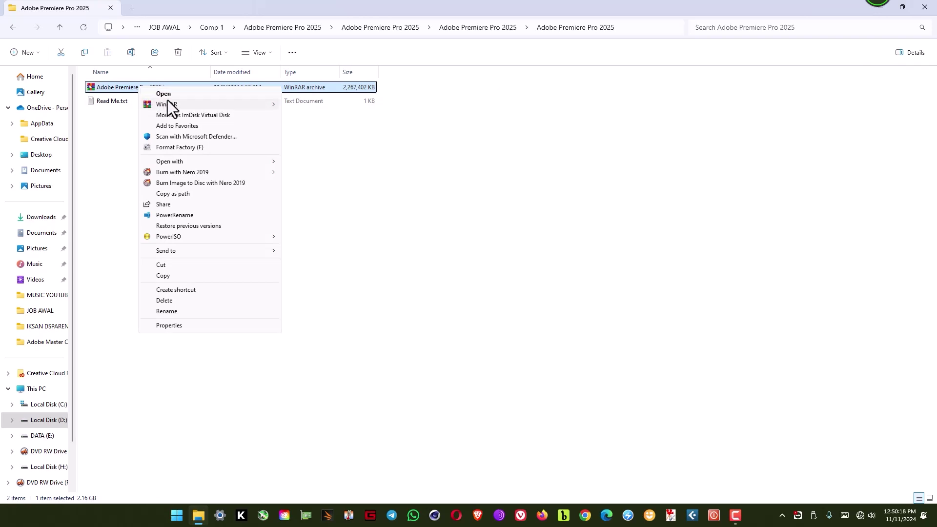
mouse_move(199, 163)
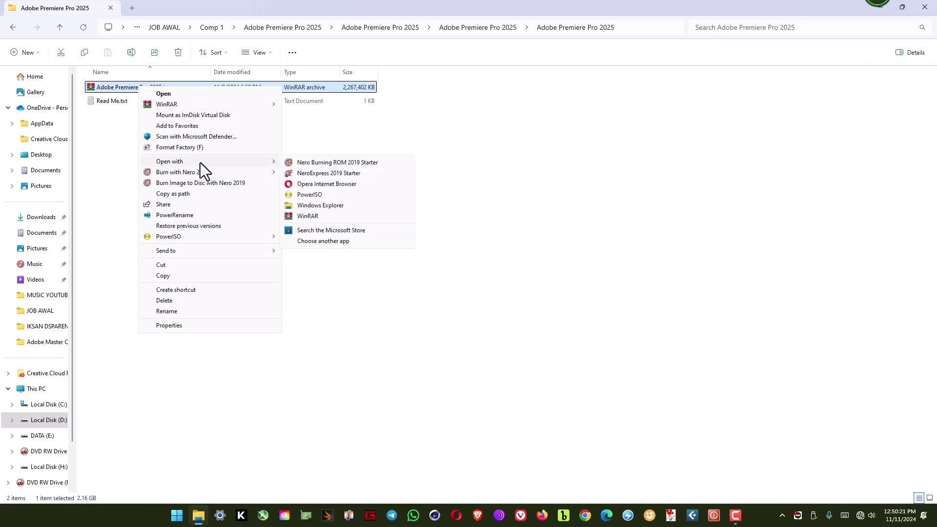
left_click(309, 217)
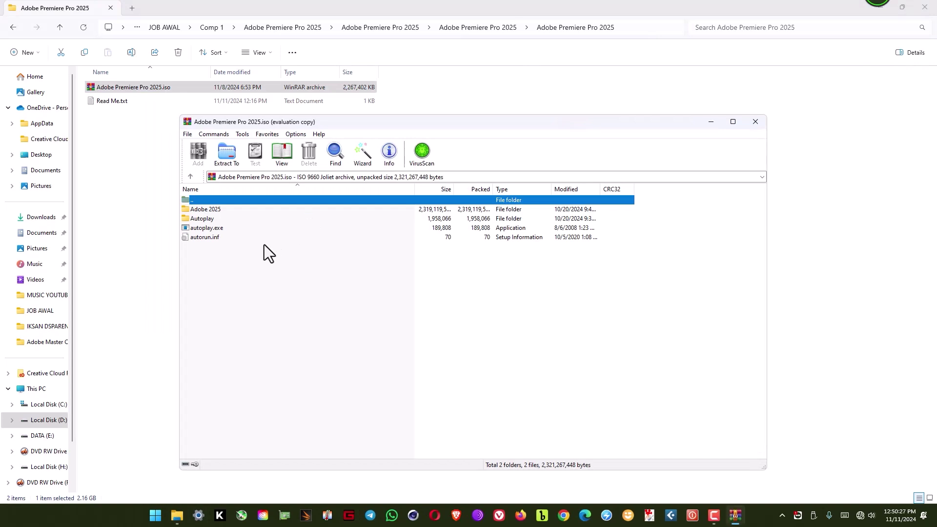
- Run autoplay.exe from the ISO in WinRAR to launch the Premiere Pro installer
left_click(222, 227)
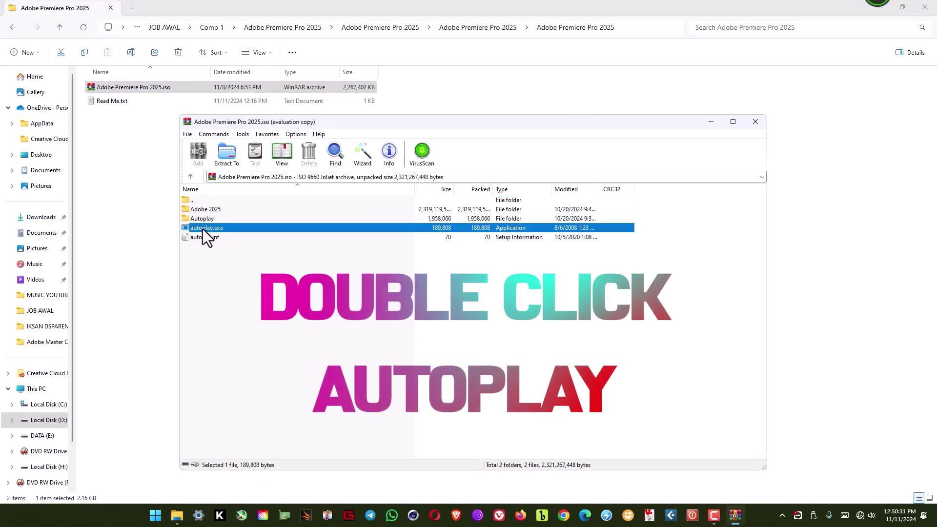
double_click(203, 229)
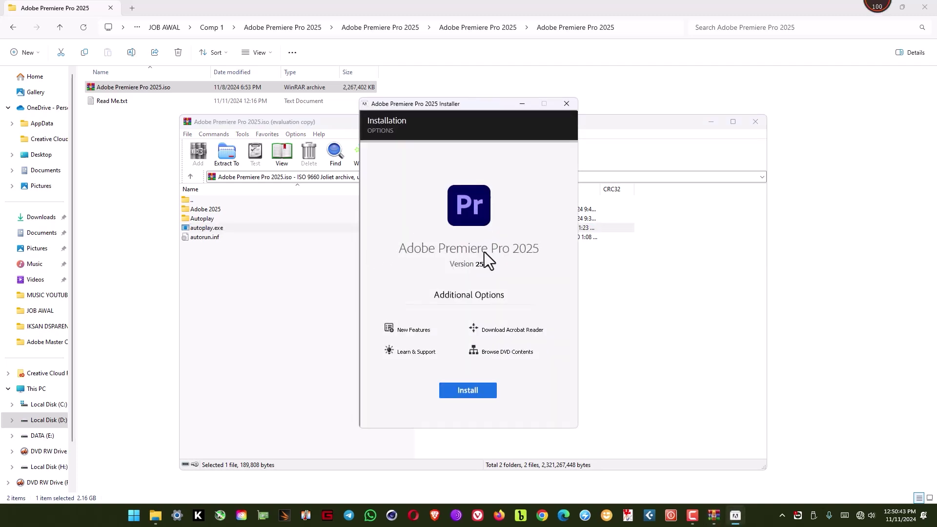
- Start the install, which fails with Error Code 87 because another installer is running
left_click(470, 393)
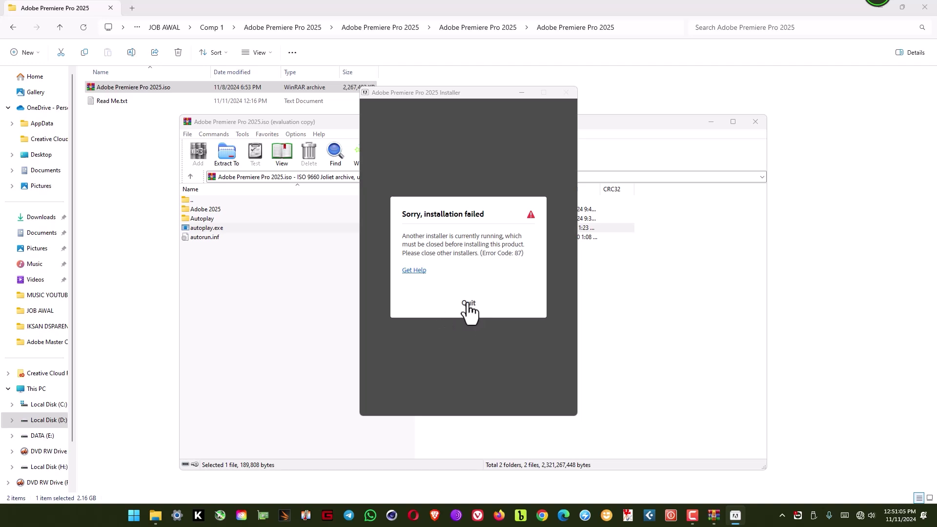
- Quit the failed installer, minimize the file browser, and bring up Task Manager
left_click(467, 304)
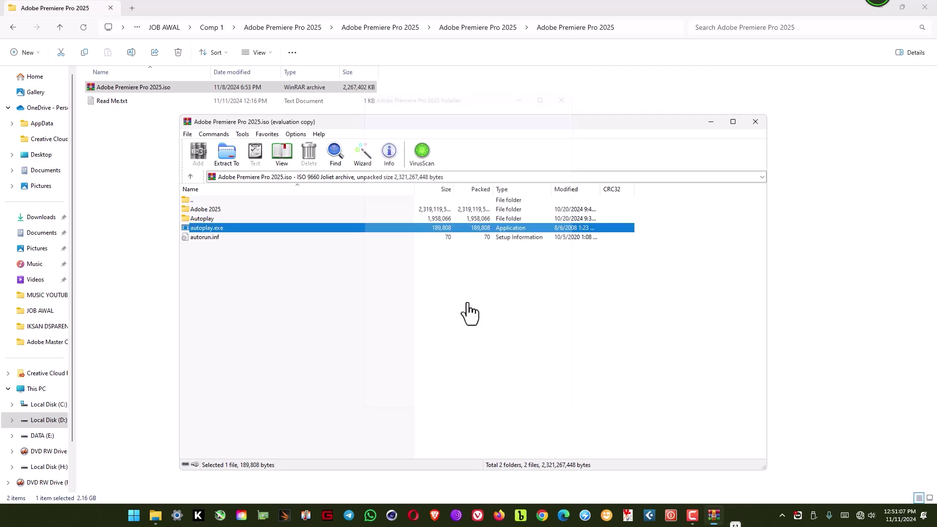
left_click(297, 329)
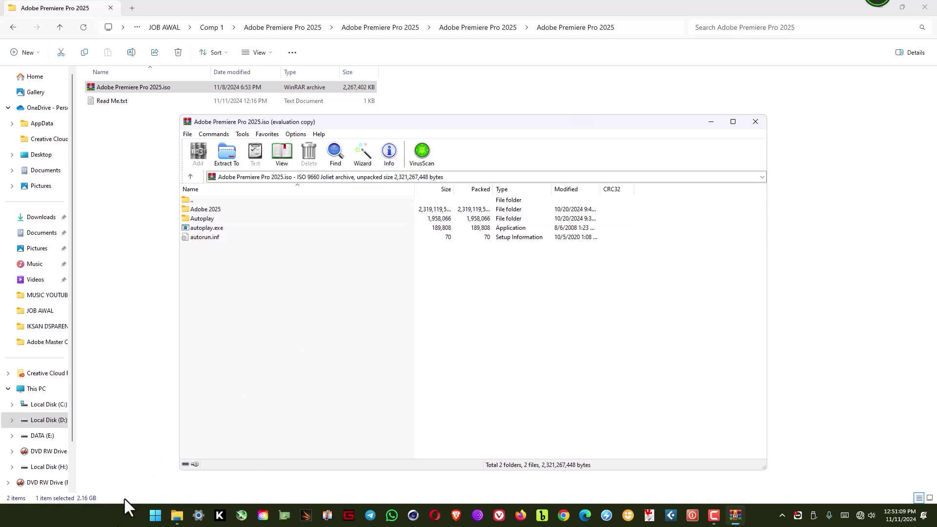
left_click(880, 9)
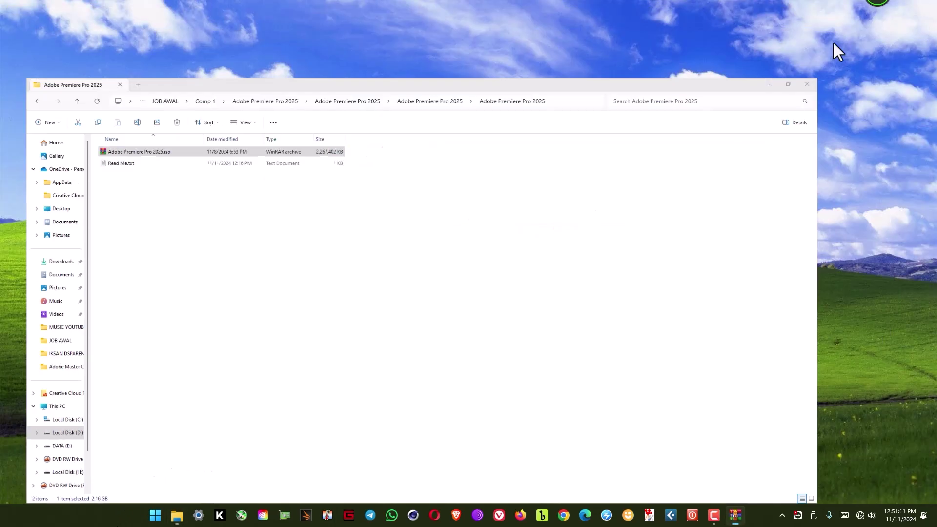
left_click(63, 440)
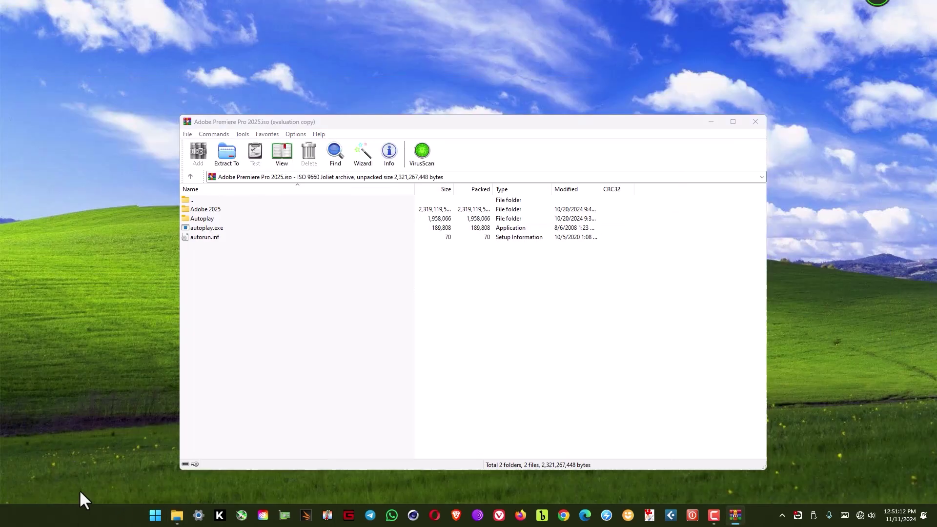
right_click(74, 520)
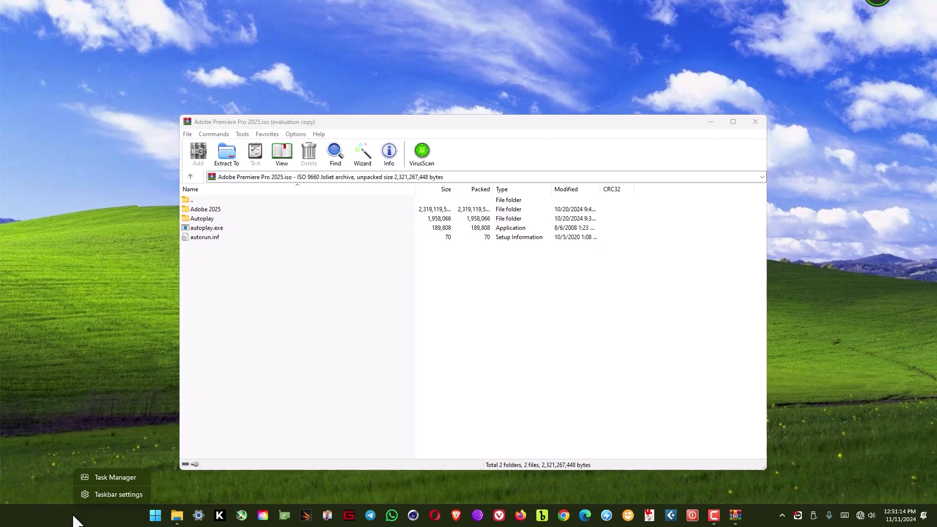
left_click(110, 476)
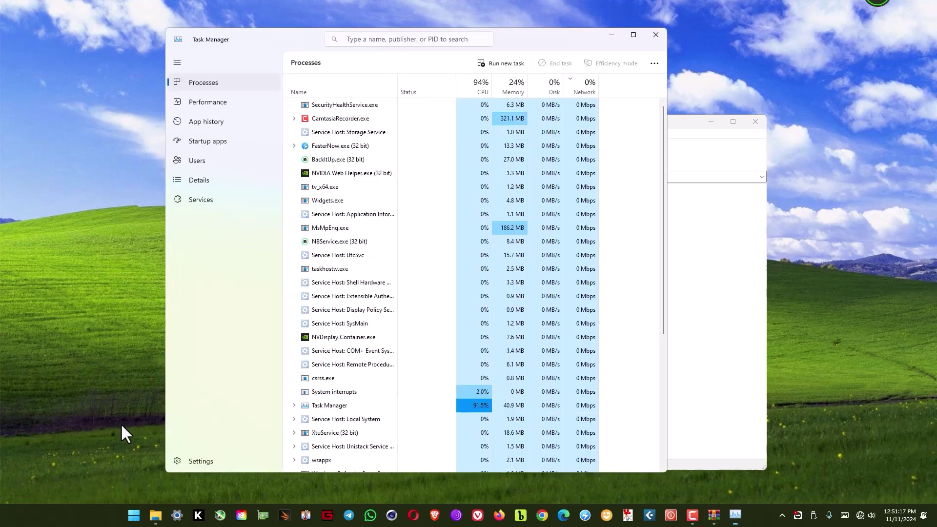
- In the Details list, find msiexec.exe and end its process
left_click(215, 184)
left_click(454, 224)
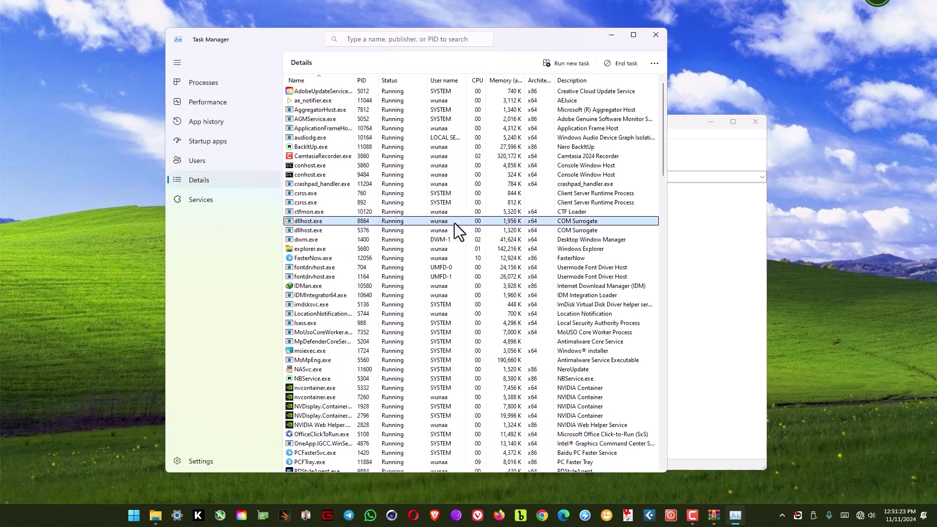
key("m")
key("s")
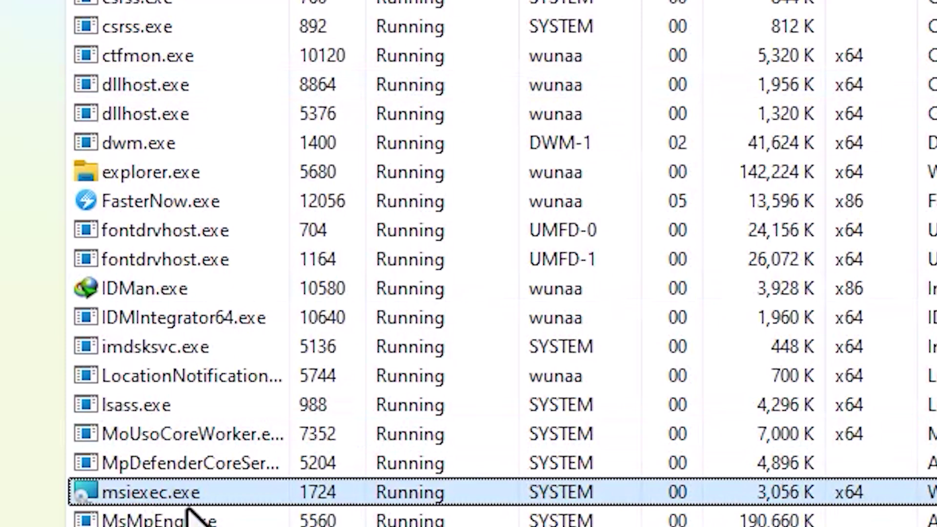
right_click(193, 502)
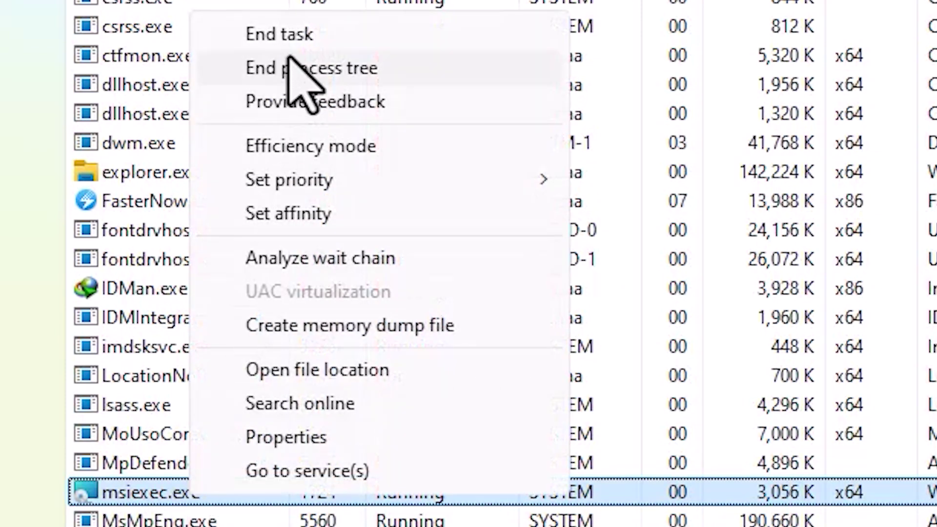
left_click(281, 34)
left_click(341, 267)
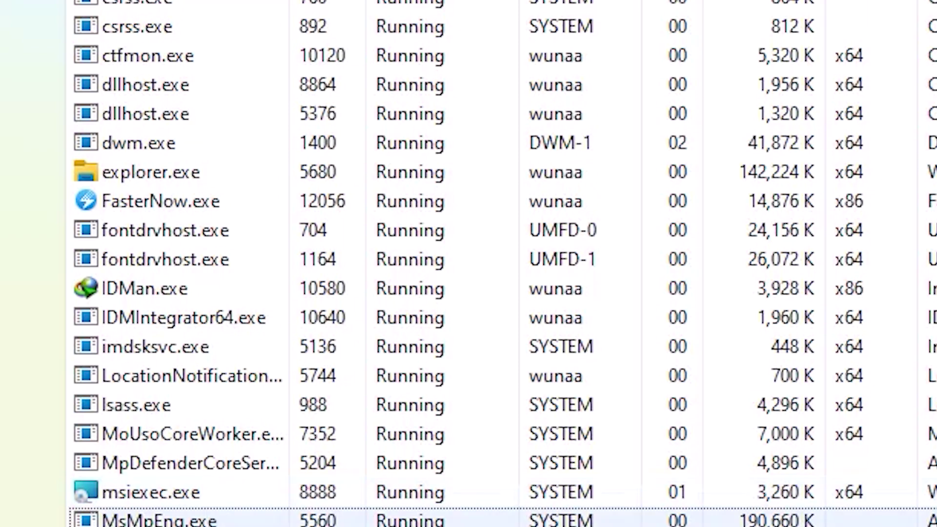
- End the restarted msiexec.exe process twice more until it no longer appears
right_click(184, 494)
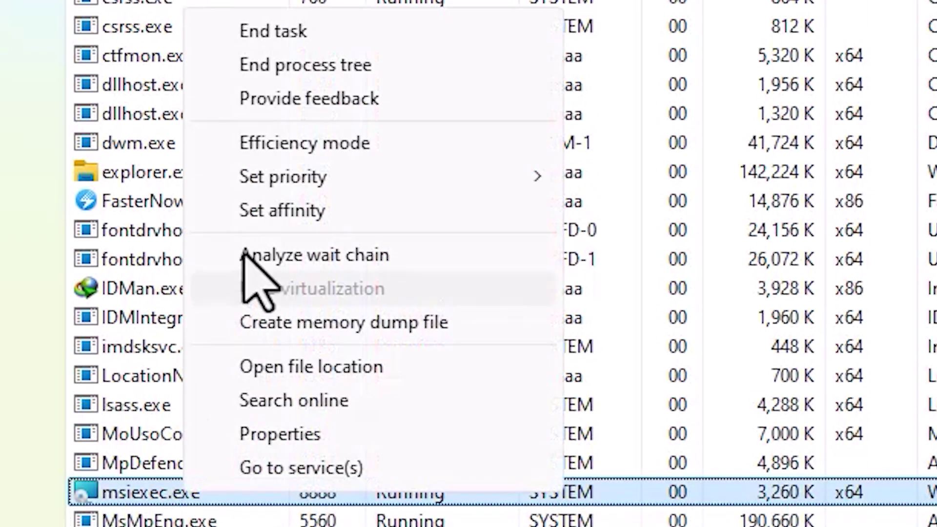
left_click(295, 35)
left_click(249, 305)
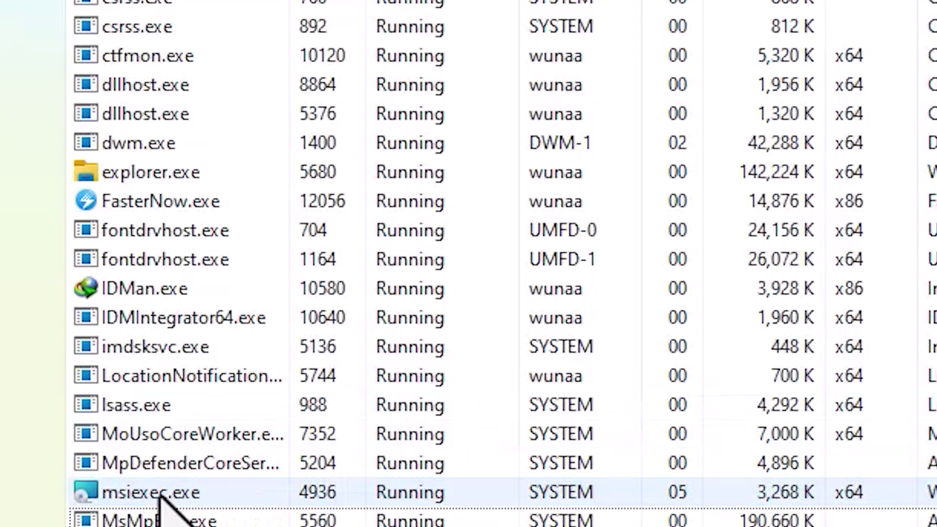
right_click(160, 494)
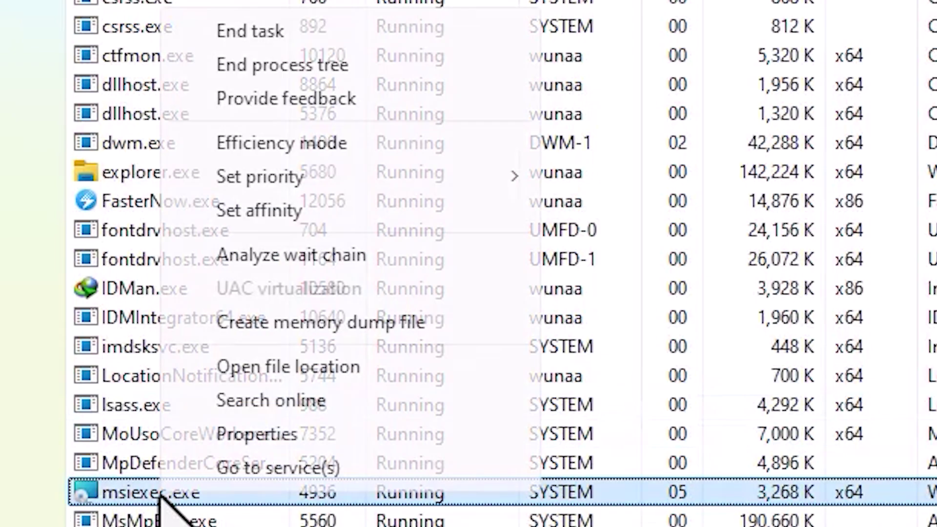
left_click(250, 41)
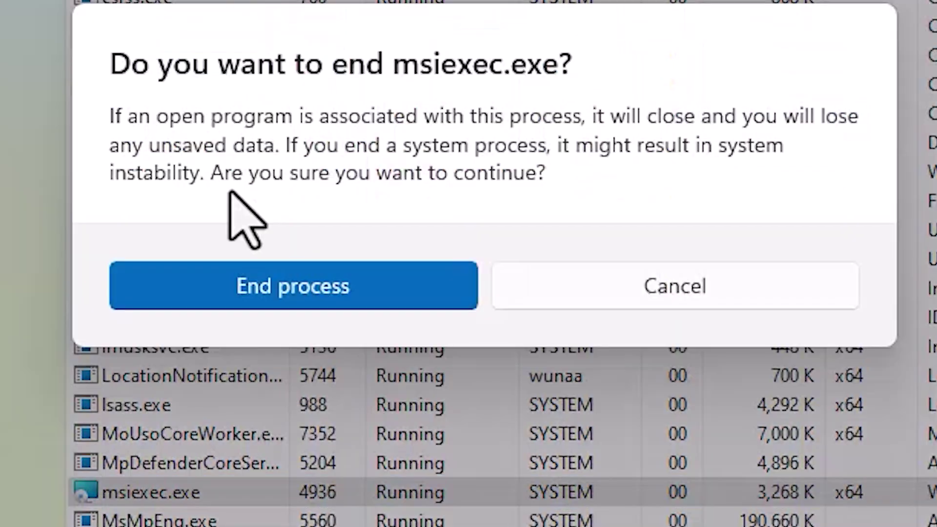
left_click(236, 309)
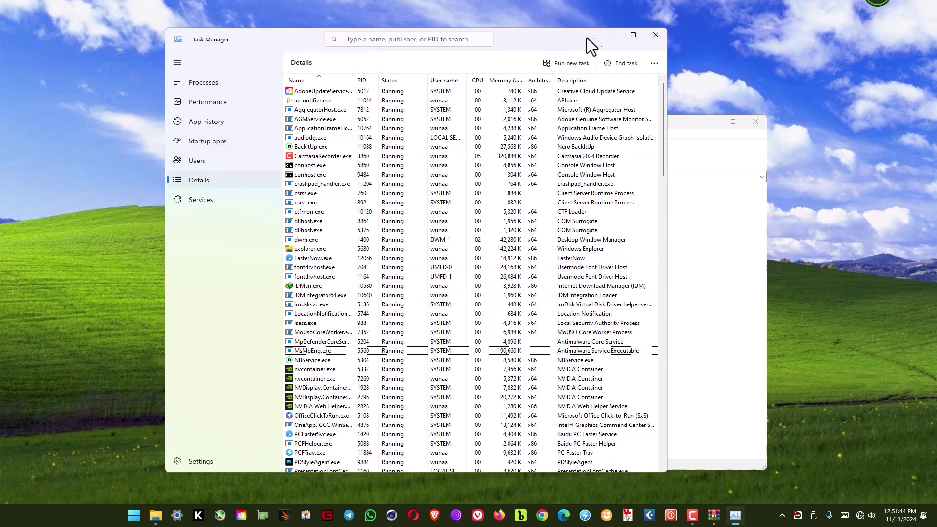
- Close Task Manager, relaunch autoplay.exe, and install with default English (North America) language and location
left_click(656, 35)
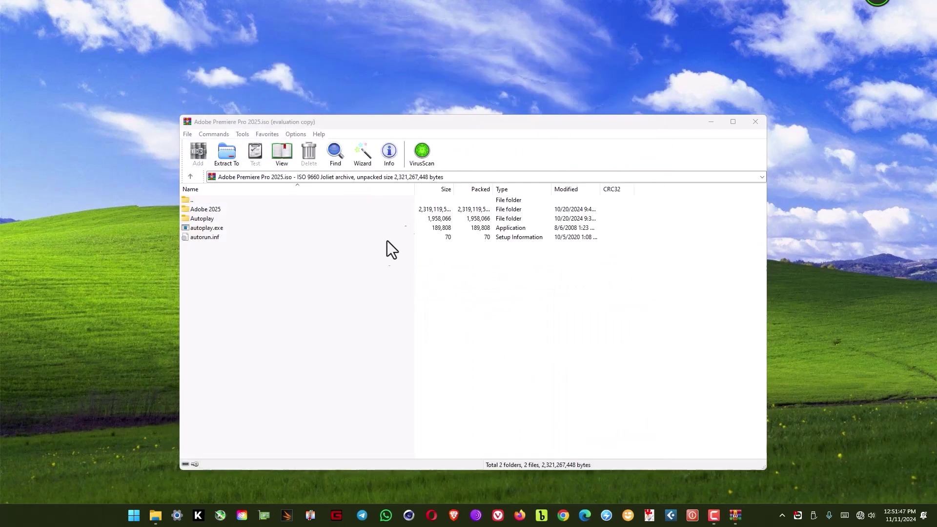
left_click(210, 228)
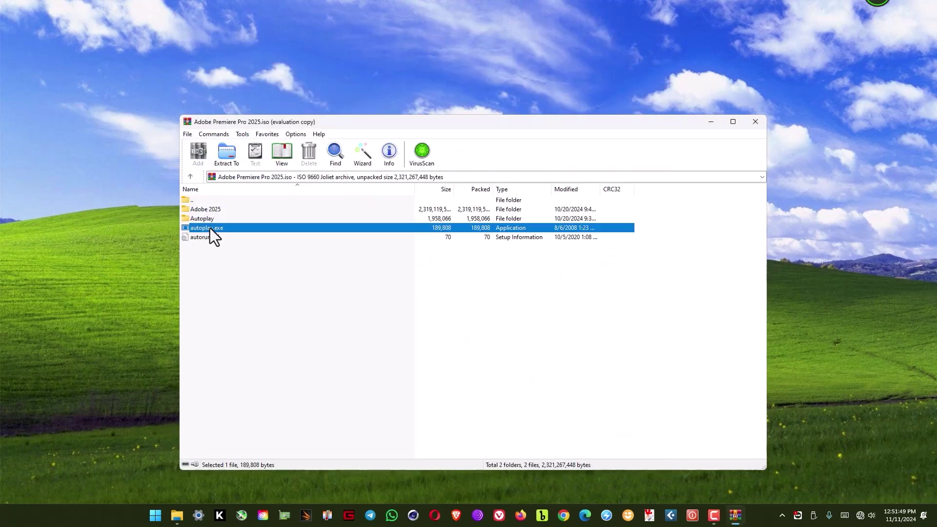
double_click(206, 227)
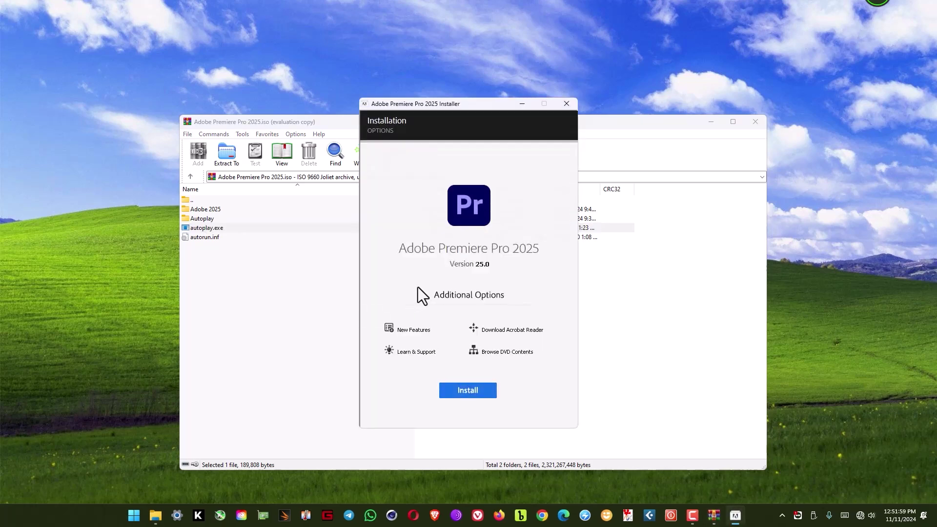
left_click(474, 394)
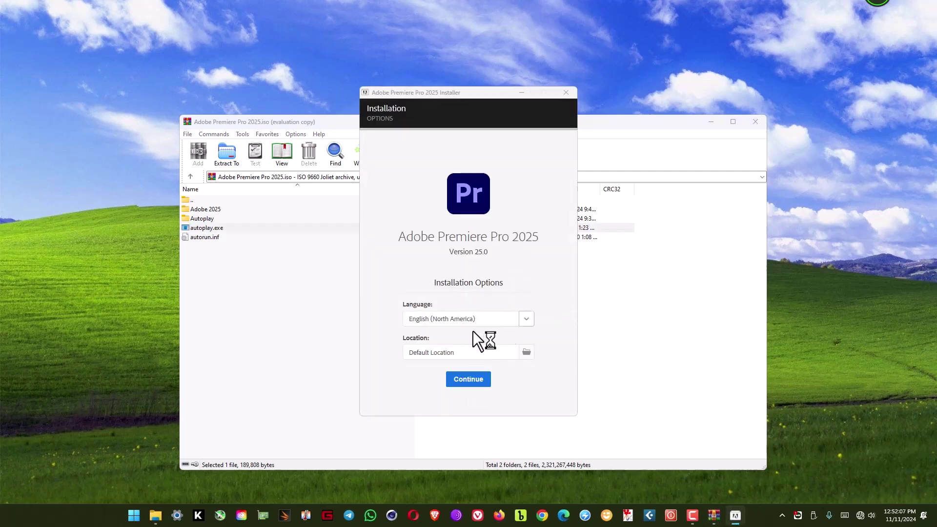
left_click(470, 386)
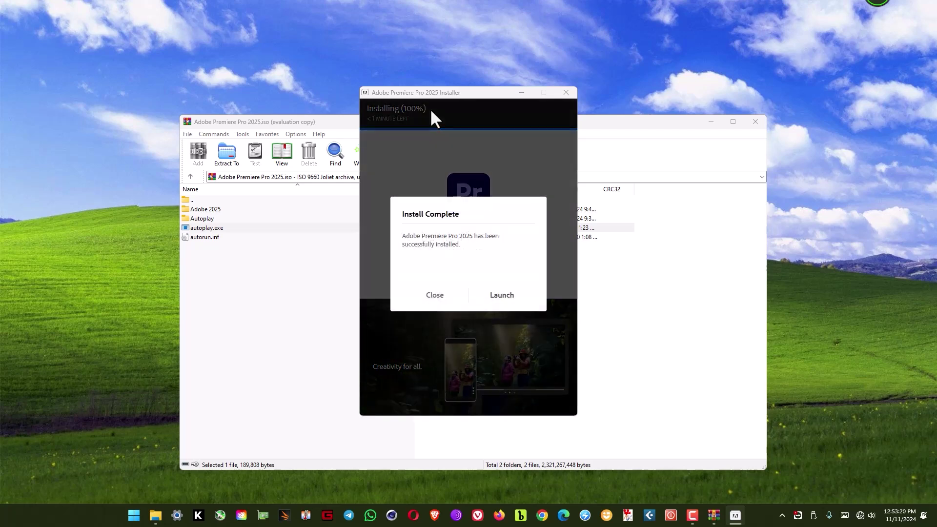
left_click(433, 295)
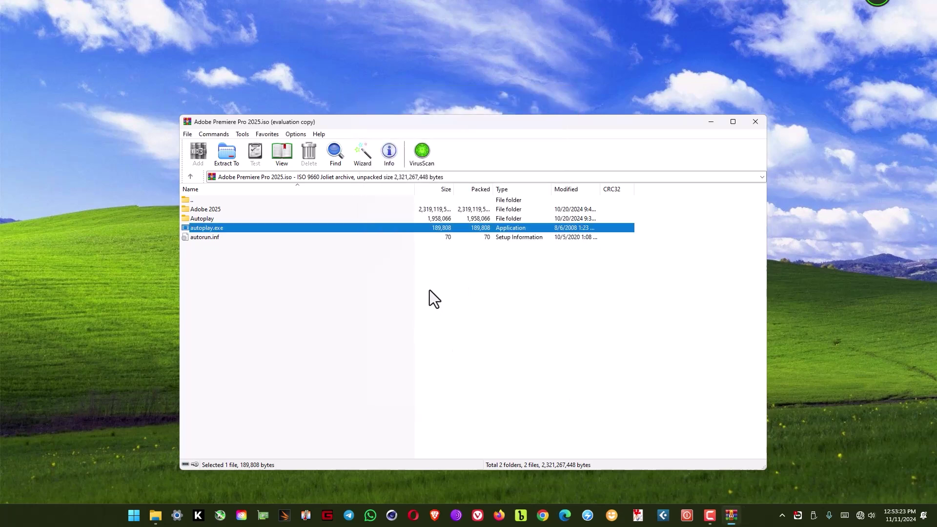
left_click(761, 123)
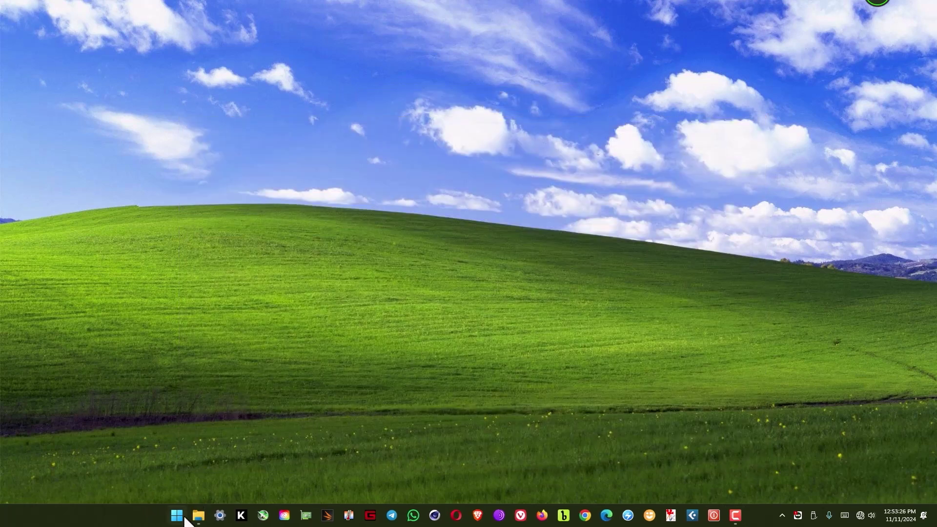
left_click(180, 517)
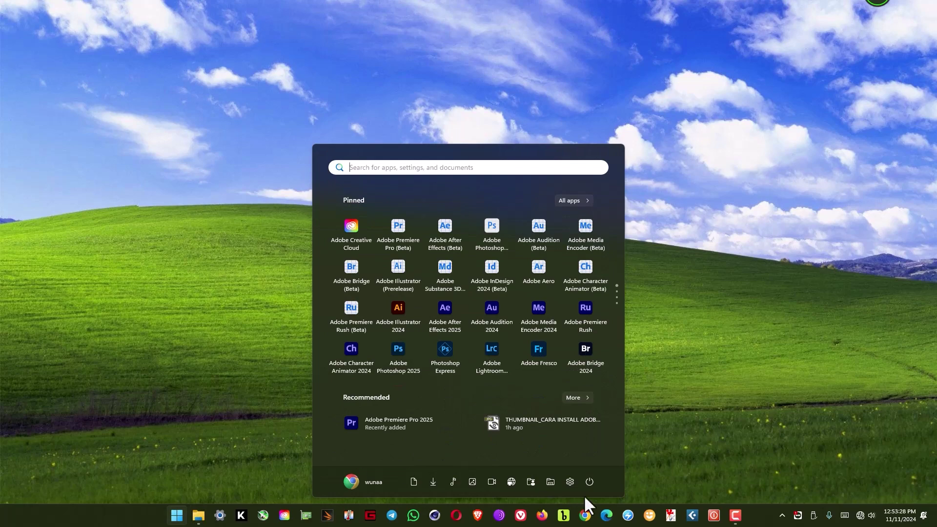
left_click(589, 482)
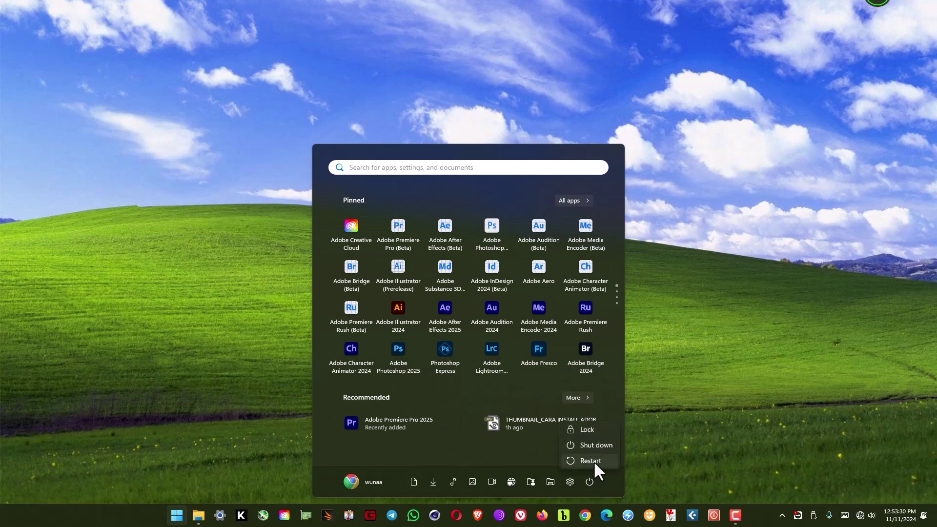
left_click(594, 461)
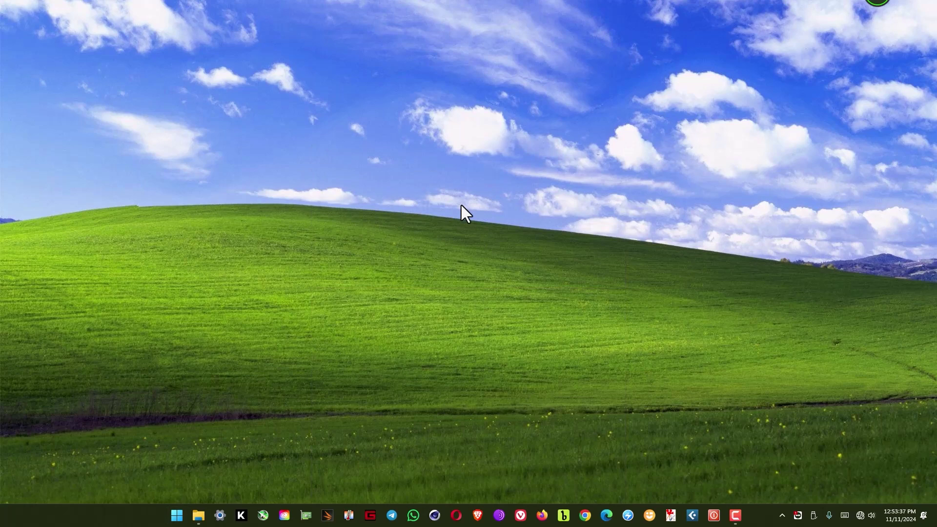
- Search the Start menu for ADOBE PREMIERE PRO 2025 and launch the app
left_click(183, 523)
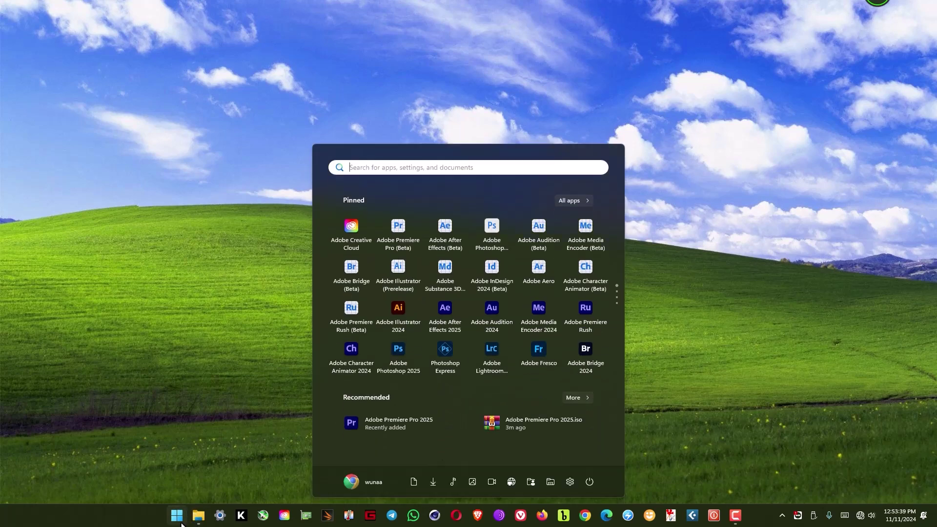
type("ADOBE ")
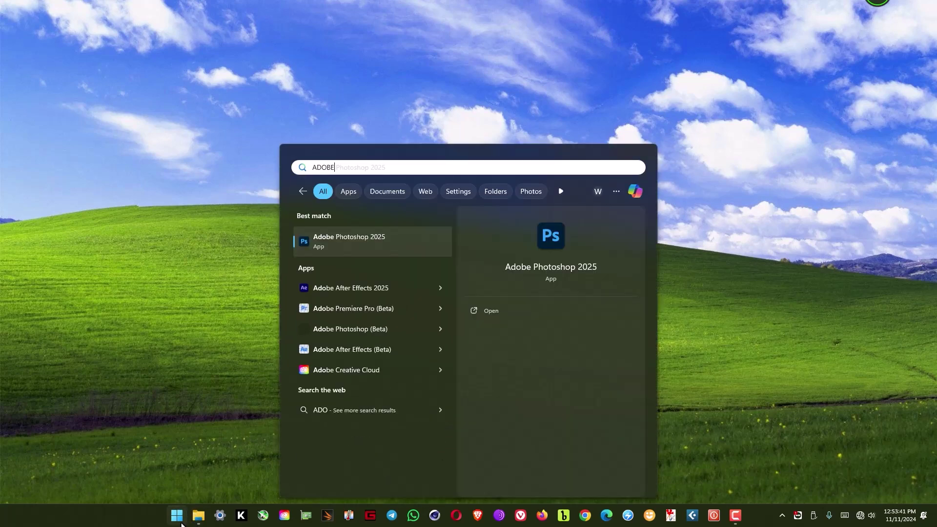
type("PREMIERE PR")
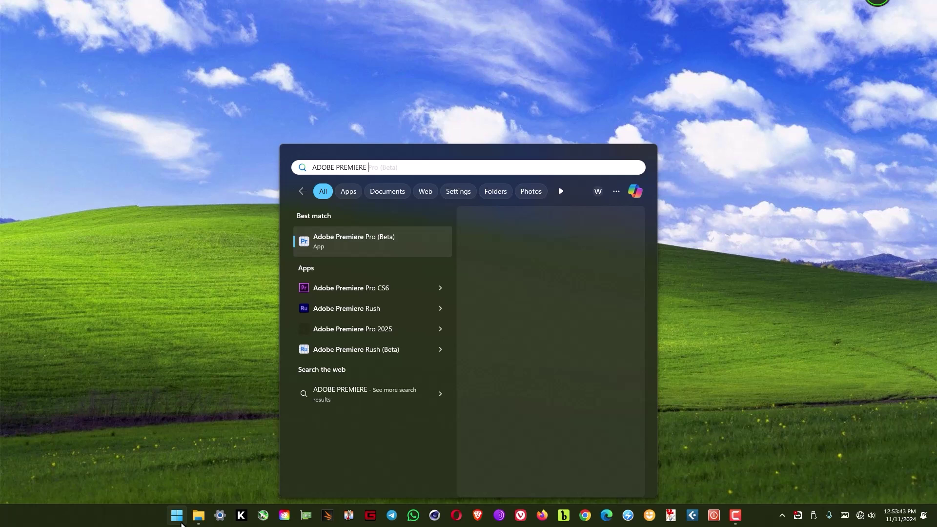
type("O 2025")
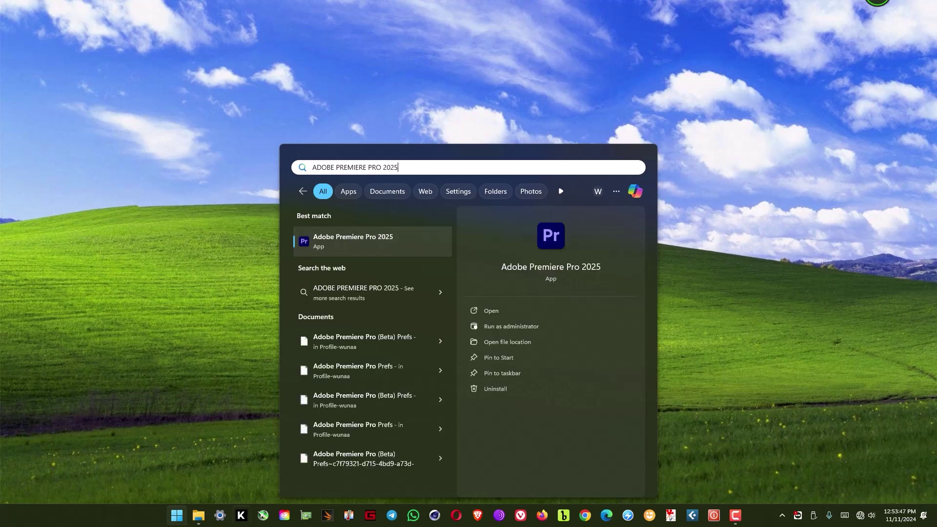
left_click(553, 242)
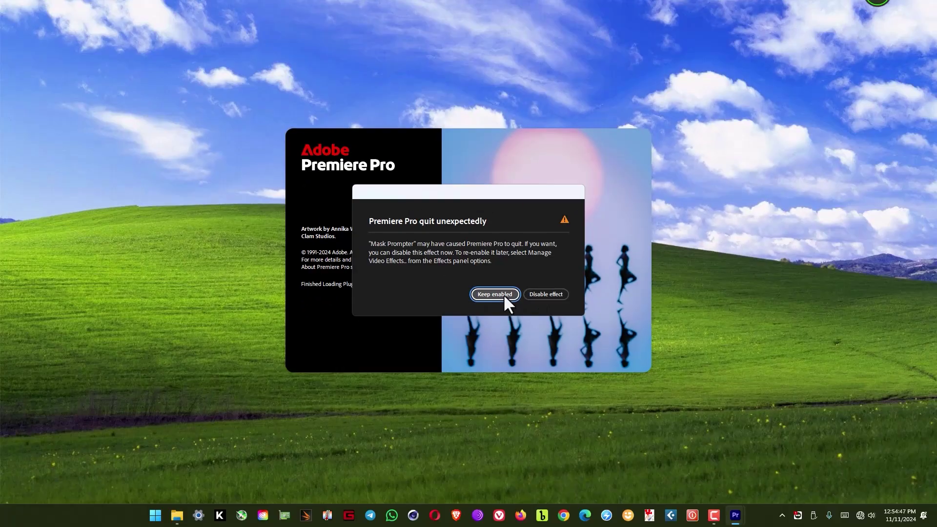
- Keep Mask Prompter enabled, dismiss the CEPHtmlEngine memory error, and close the AEJuice Pack Manager
left_click(505, 296)
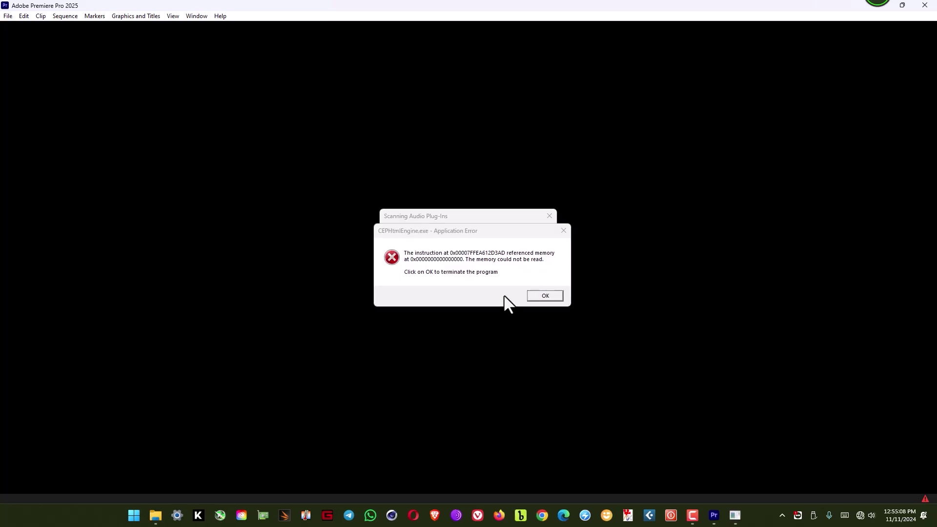
left_click(544, 296)
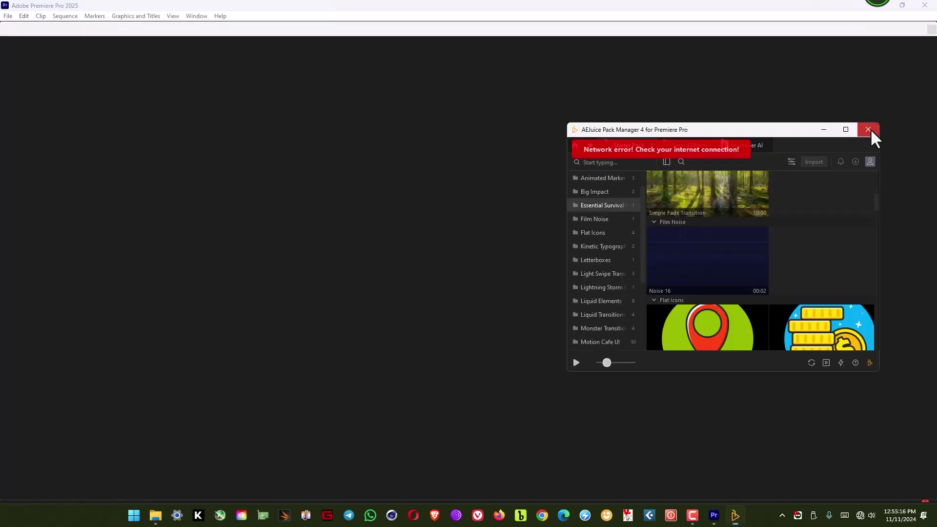
left_click(870, 130)
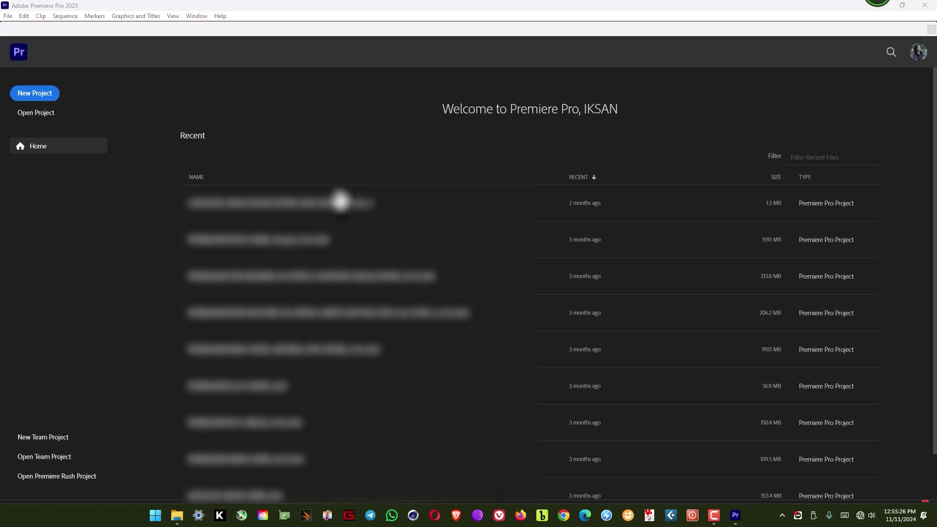
- Start a new project named ADOBE PREMIERE PRO 2025
left_click(34, 94)
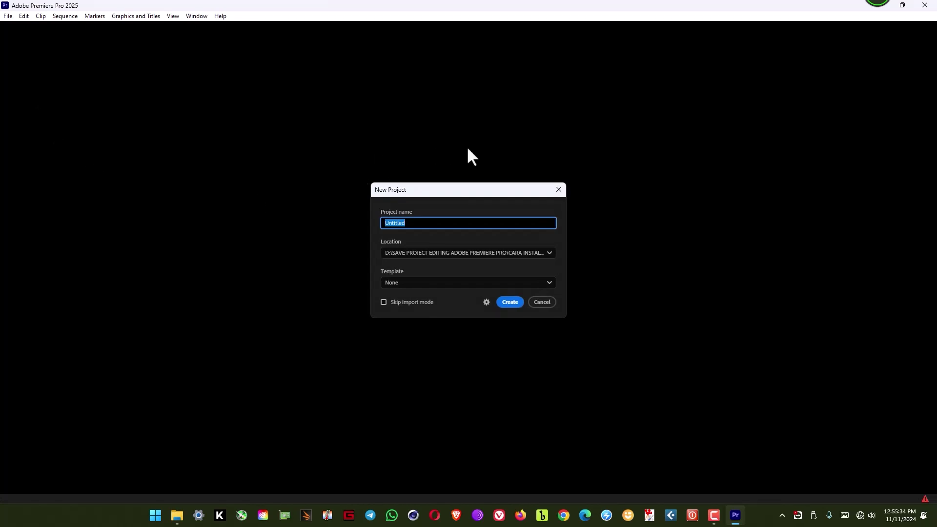
type("ADO")
type("BE PRE")
type("MIERE P")
type("RO 2025")
key("ctrl+a")
- Save the project in a new 'ADOBE PREMIERE PRO 2025' folder on drive D and create it
left_click(551, 253)
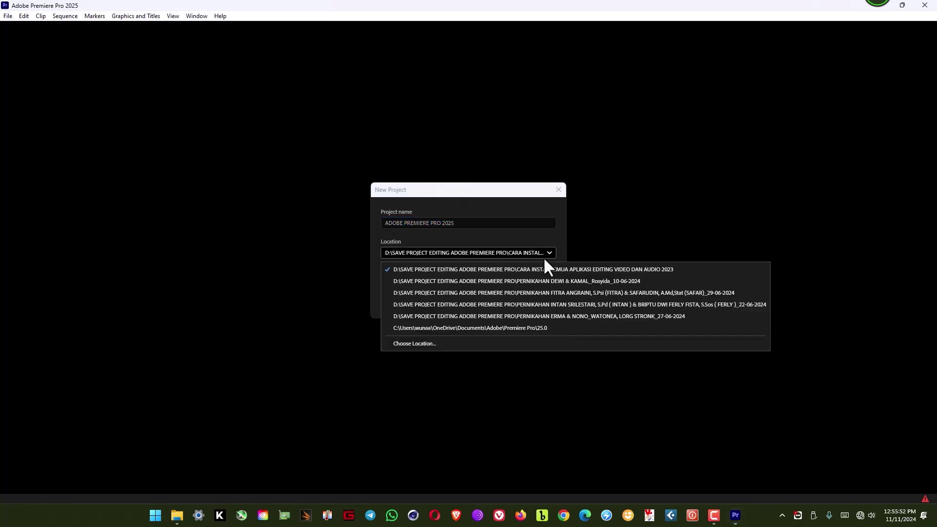
left_click(407, 343)
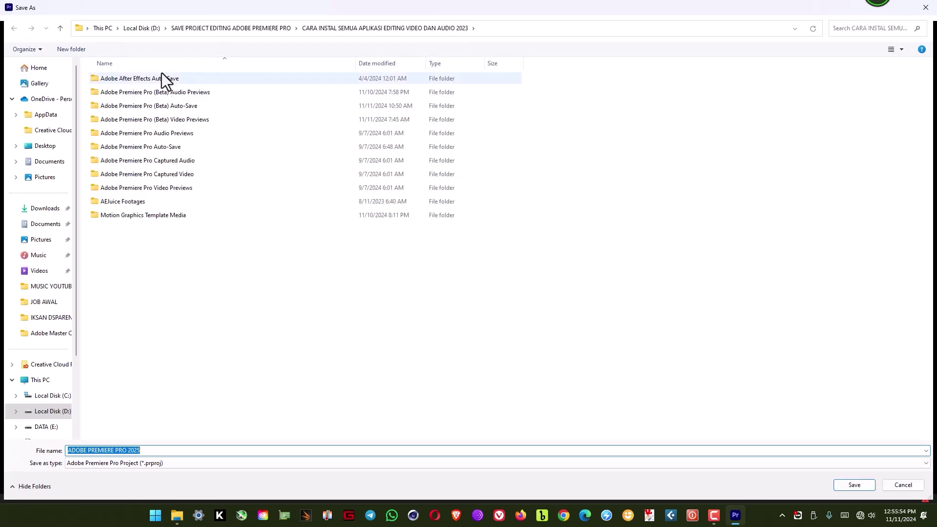
left_click(62, 29)
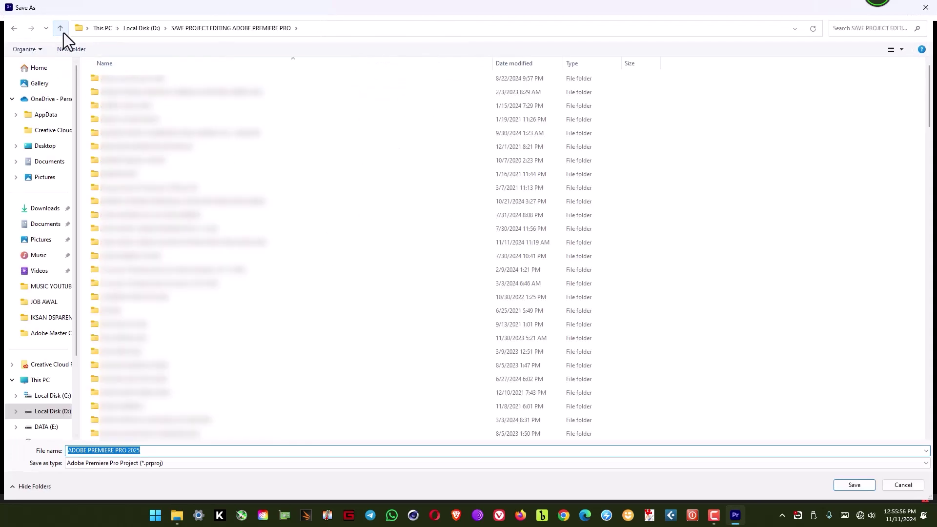
left_click(83, 49)
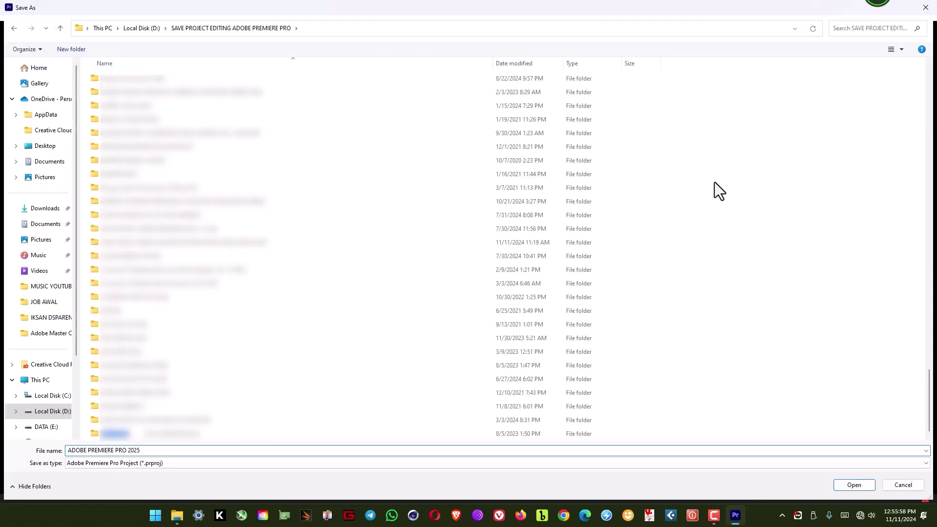
type("ADOBE PREMIERE PRO 2025")
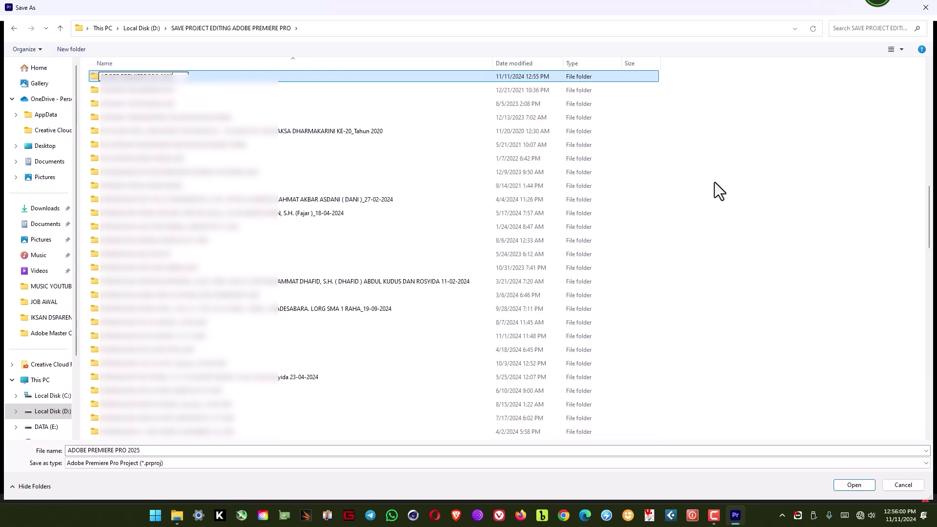
key("Return")
key("Return")
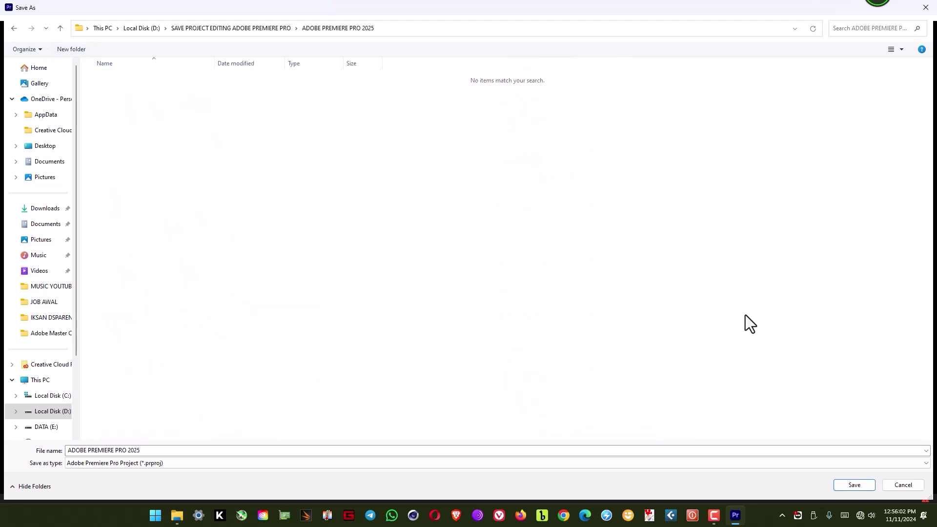
left_click(848, 485)
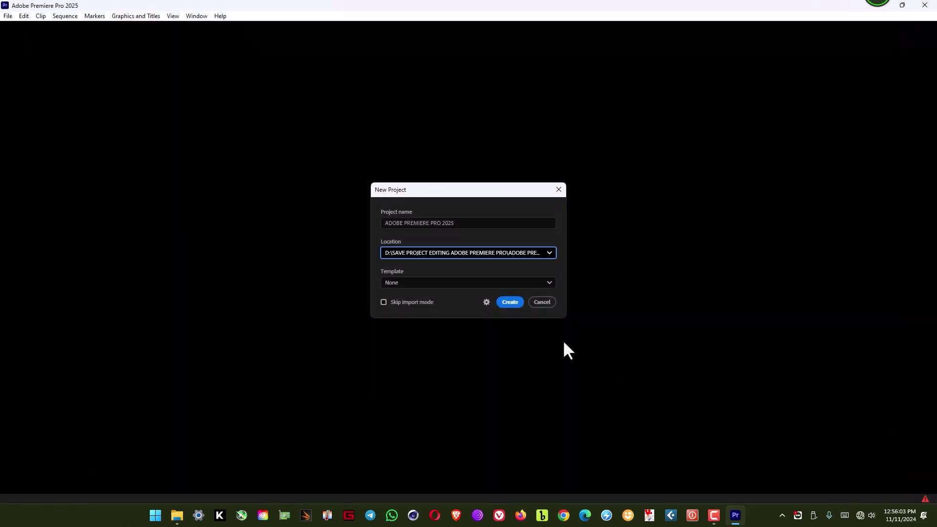
left_click(510, 304)
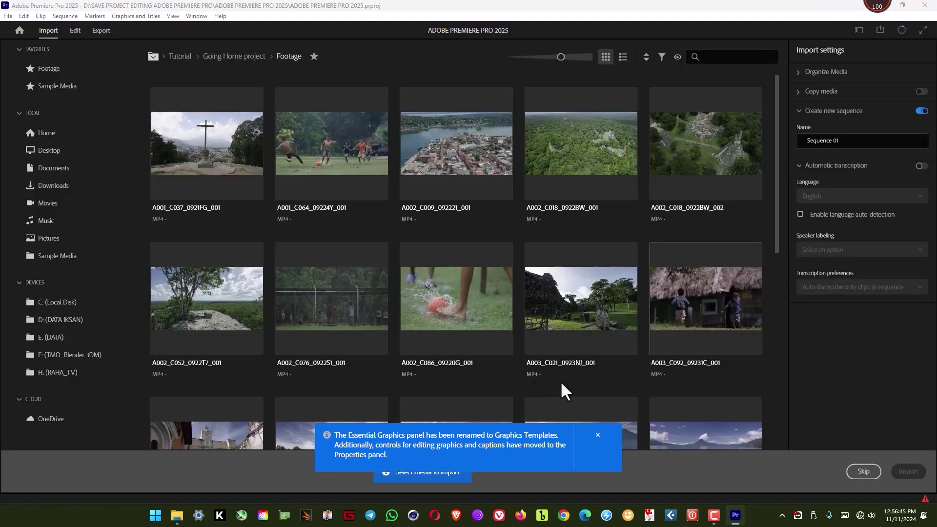
- Dismiss the Graphics Templates notice and skip media import to reach the empty Edit workspace
left_click(596, 435)
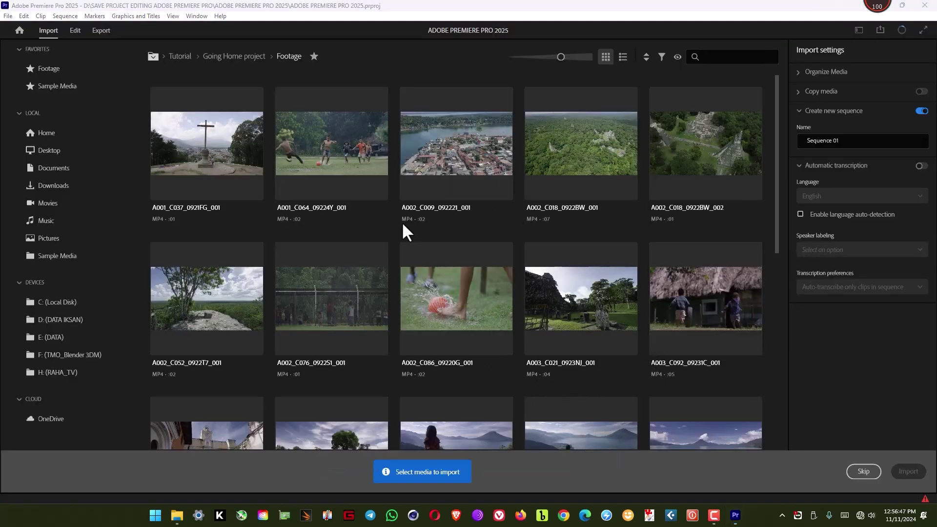
left_click(864, 471)
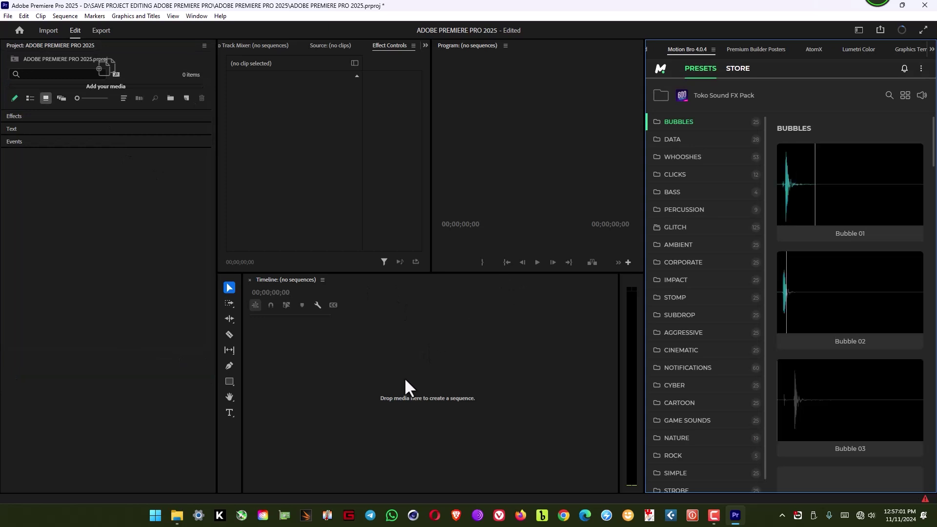
- Expand the Effects panel, then quit Premiere Pro choosing Don't Save
left_click(444, 358)
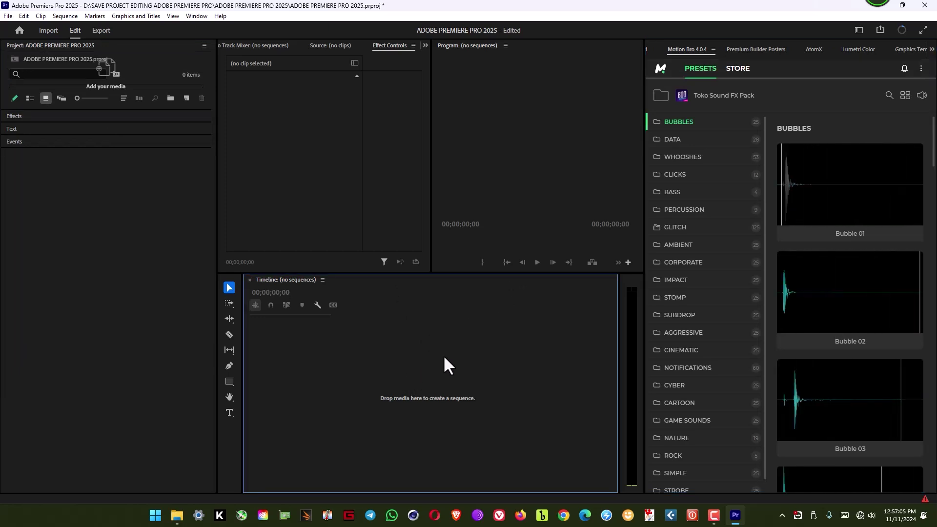
left_click(8, 117)
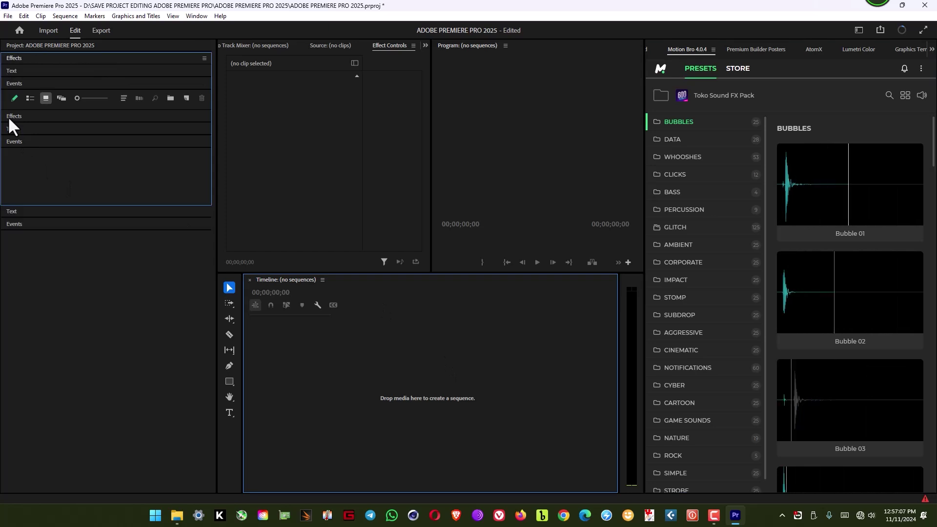
left_click(448, 379)
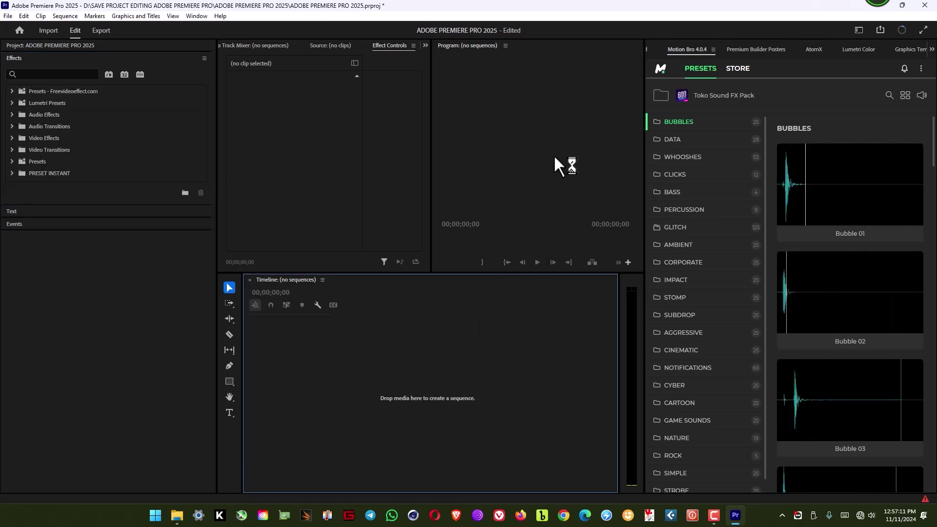
left_click(925, 7)
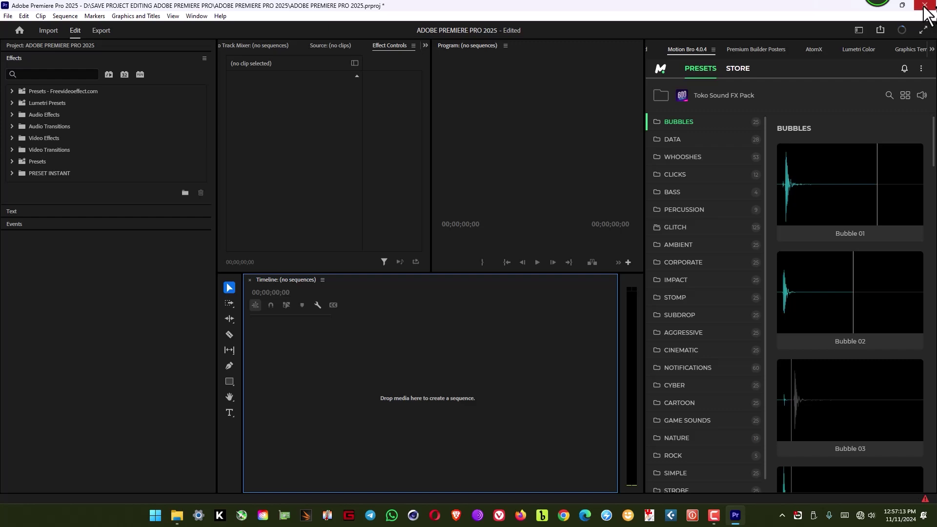
left_click(505, 281)
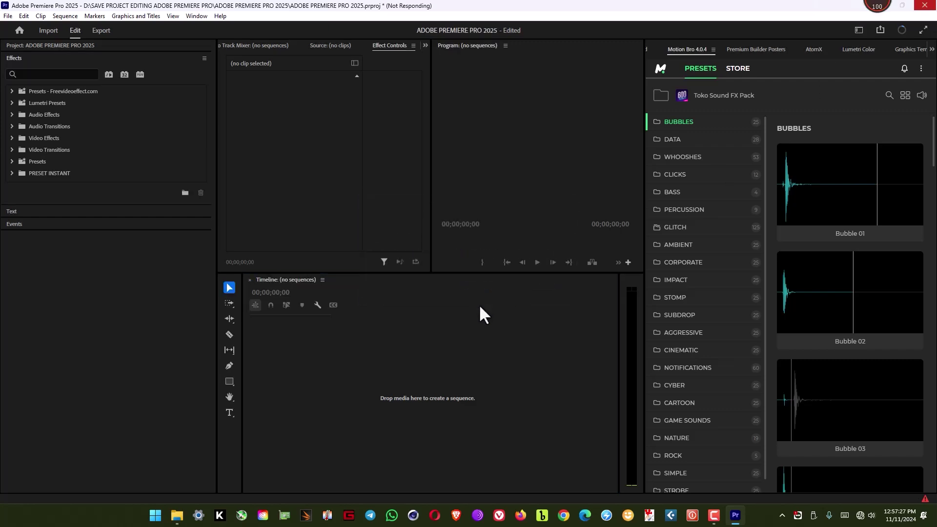